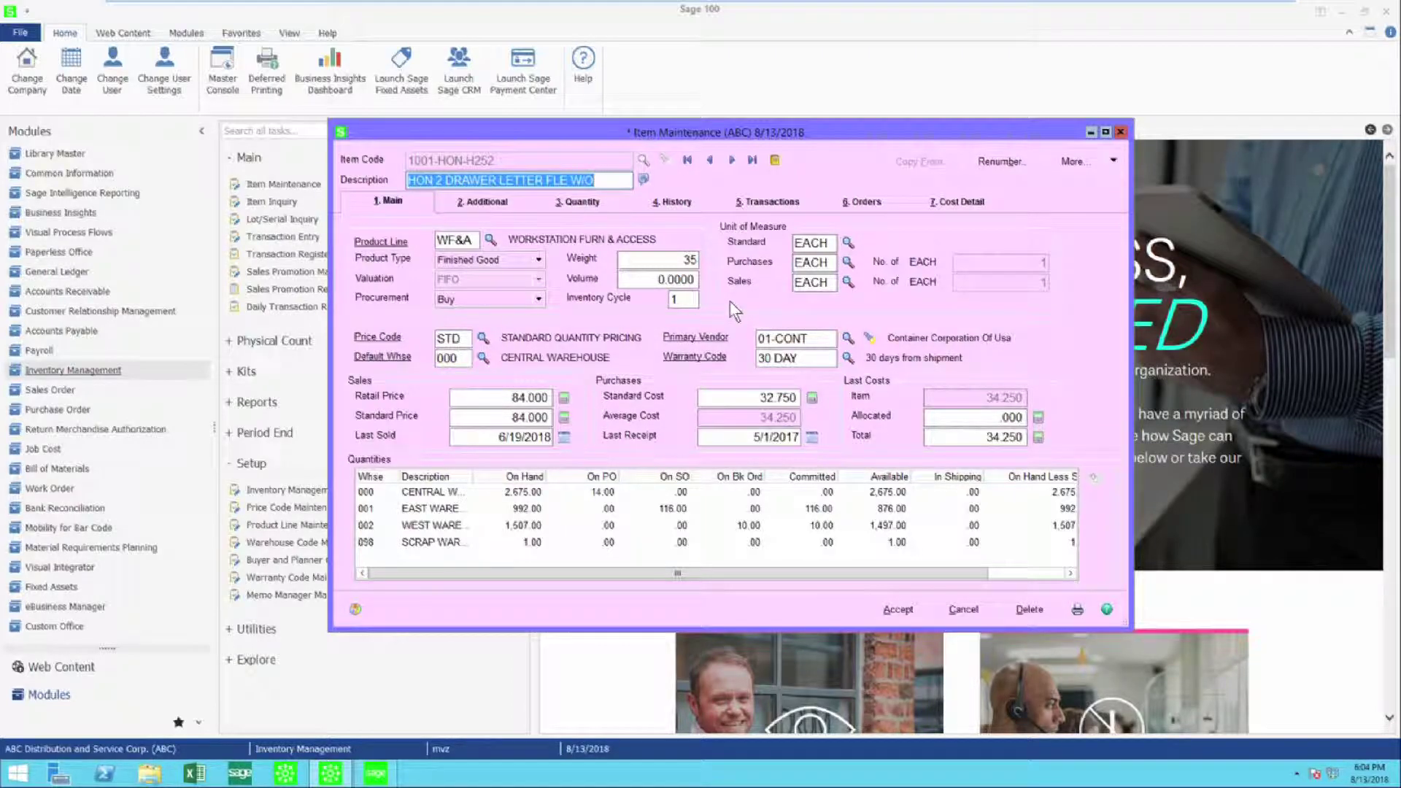
Set item 1001-HON-H252's purchase unit of measure to 2PK, equal to 2 EACH.
click(830, 261)
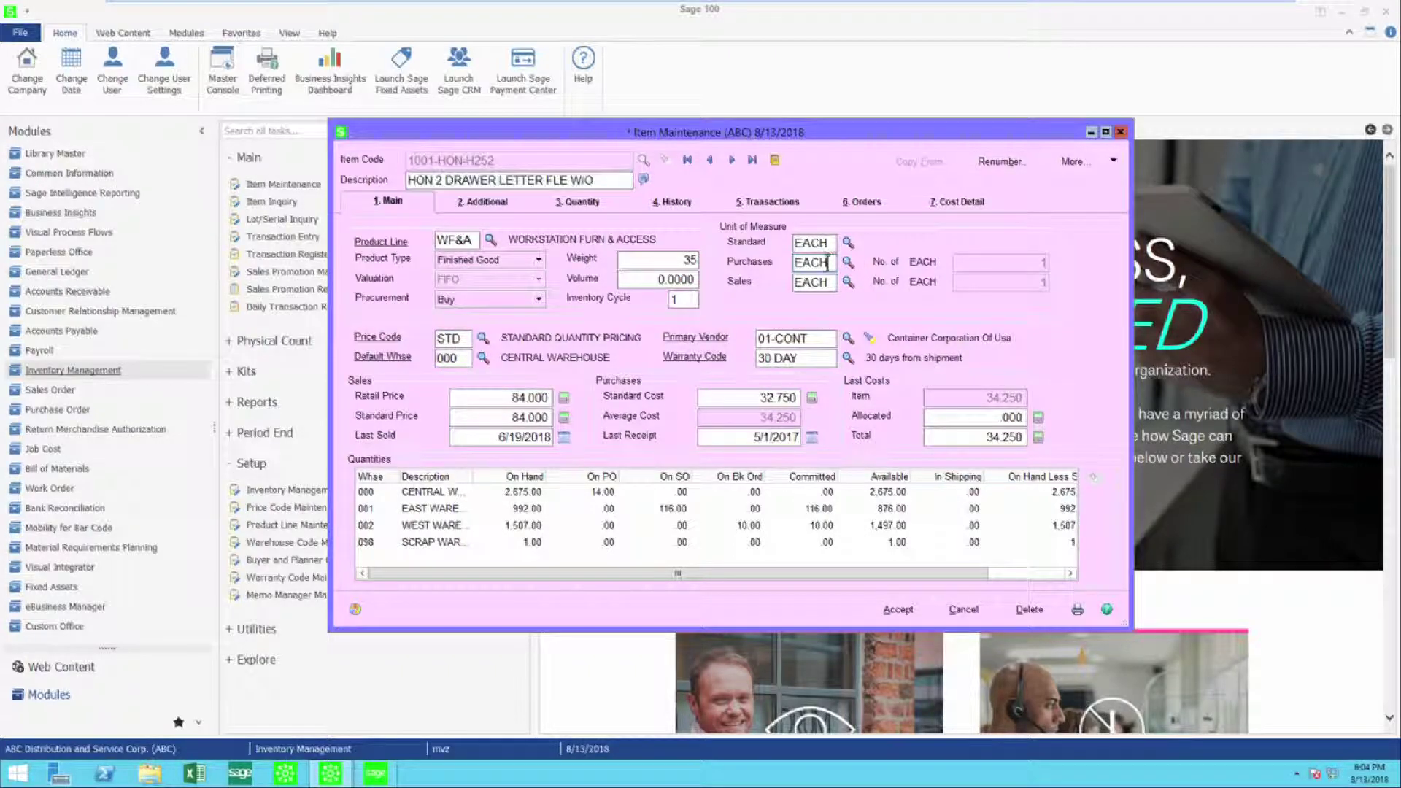
text(2PK)
key(Tab)
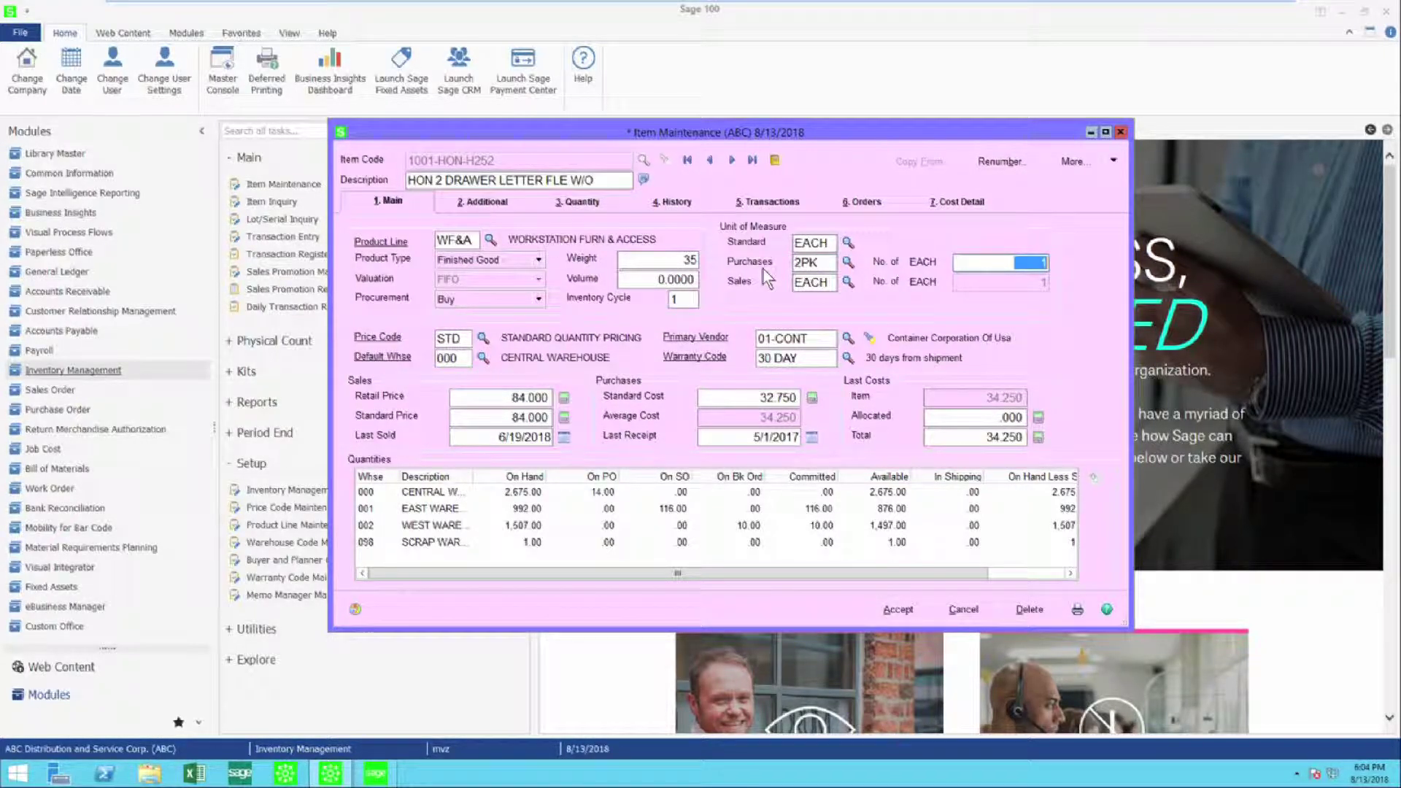
text(2)
key(Tab)
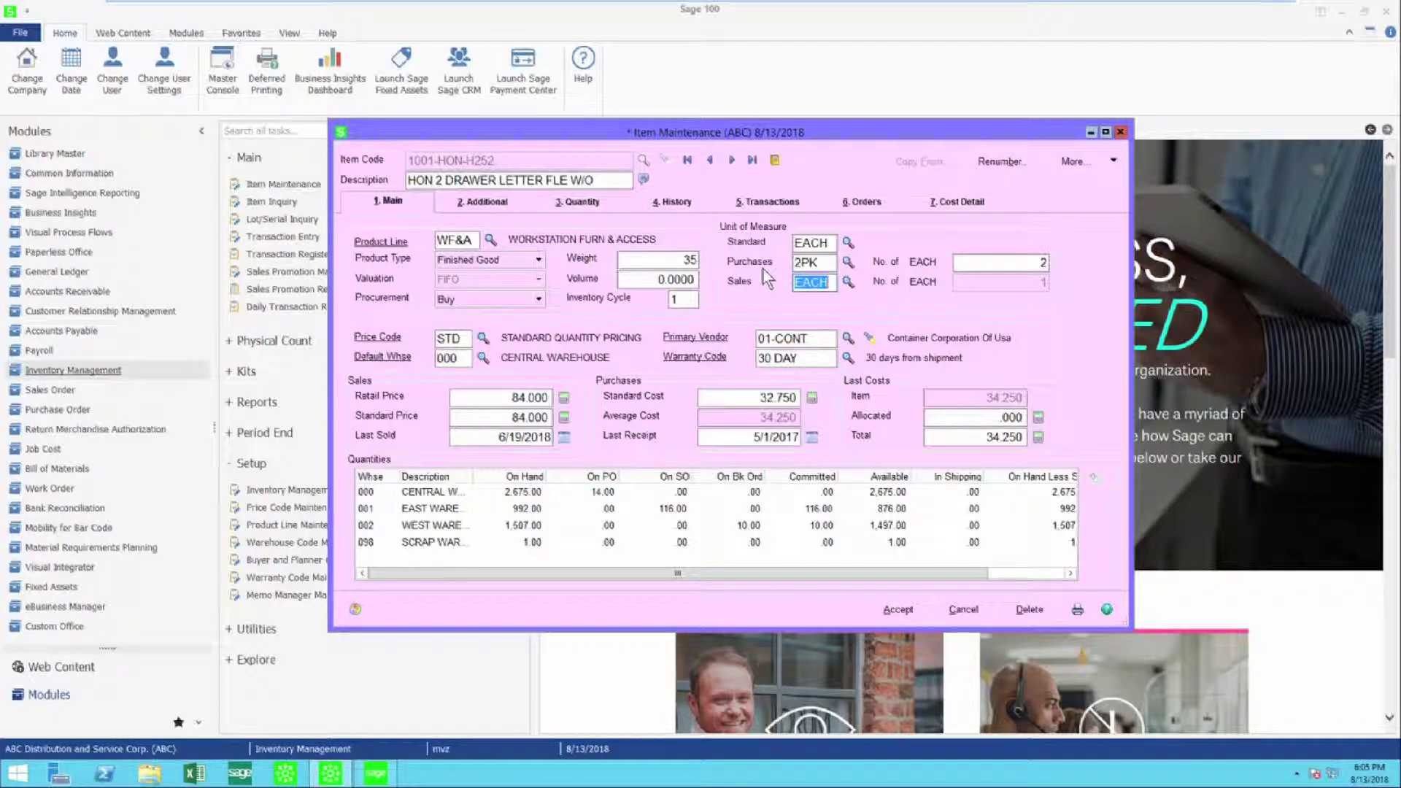
On the History tab, show 2020 quantity history combined across all warehouses.
click(677, 207)
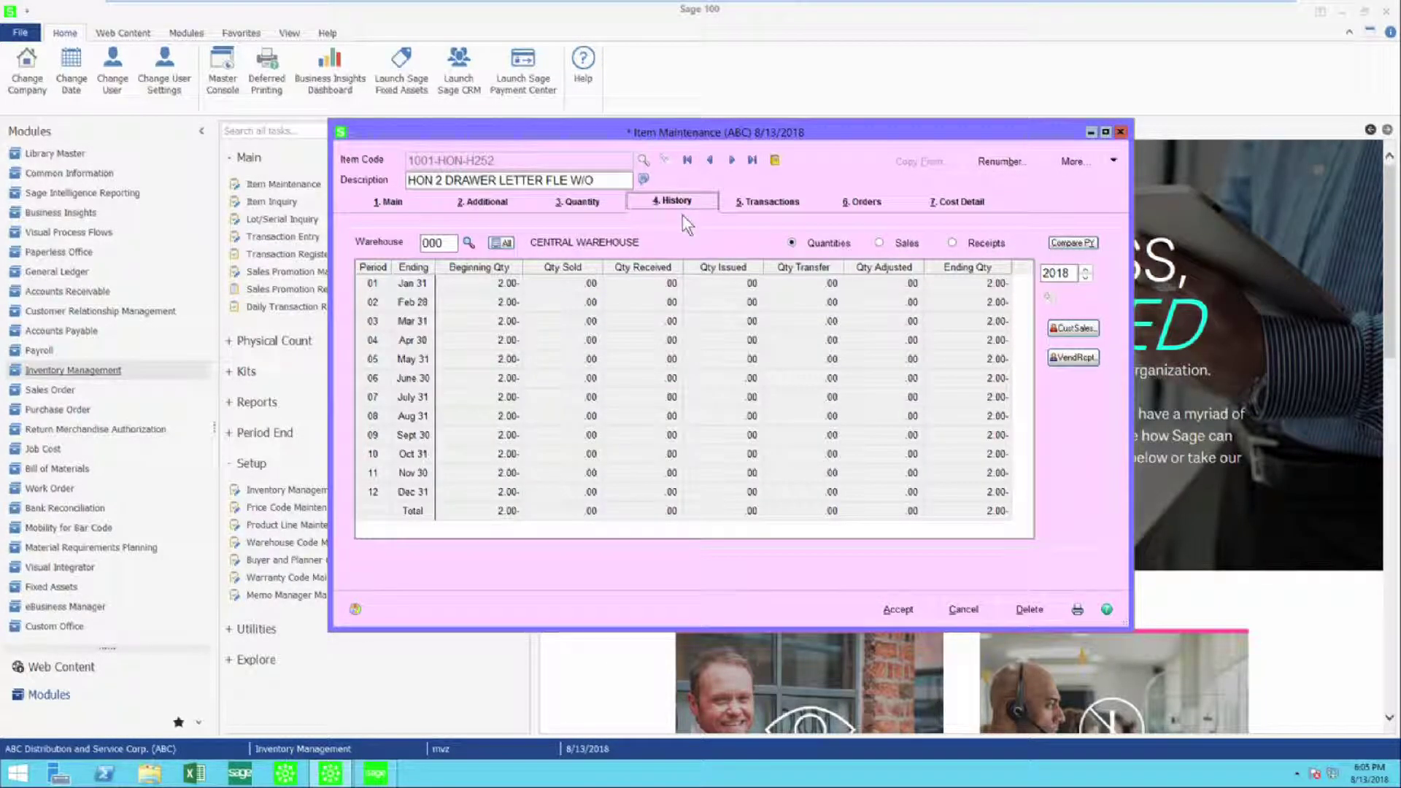
click(1085, 270)
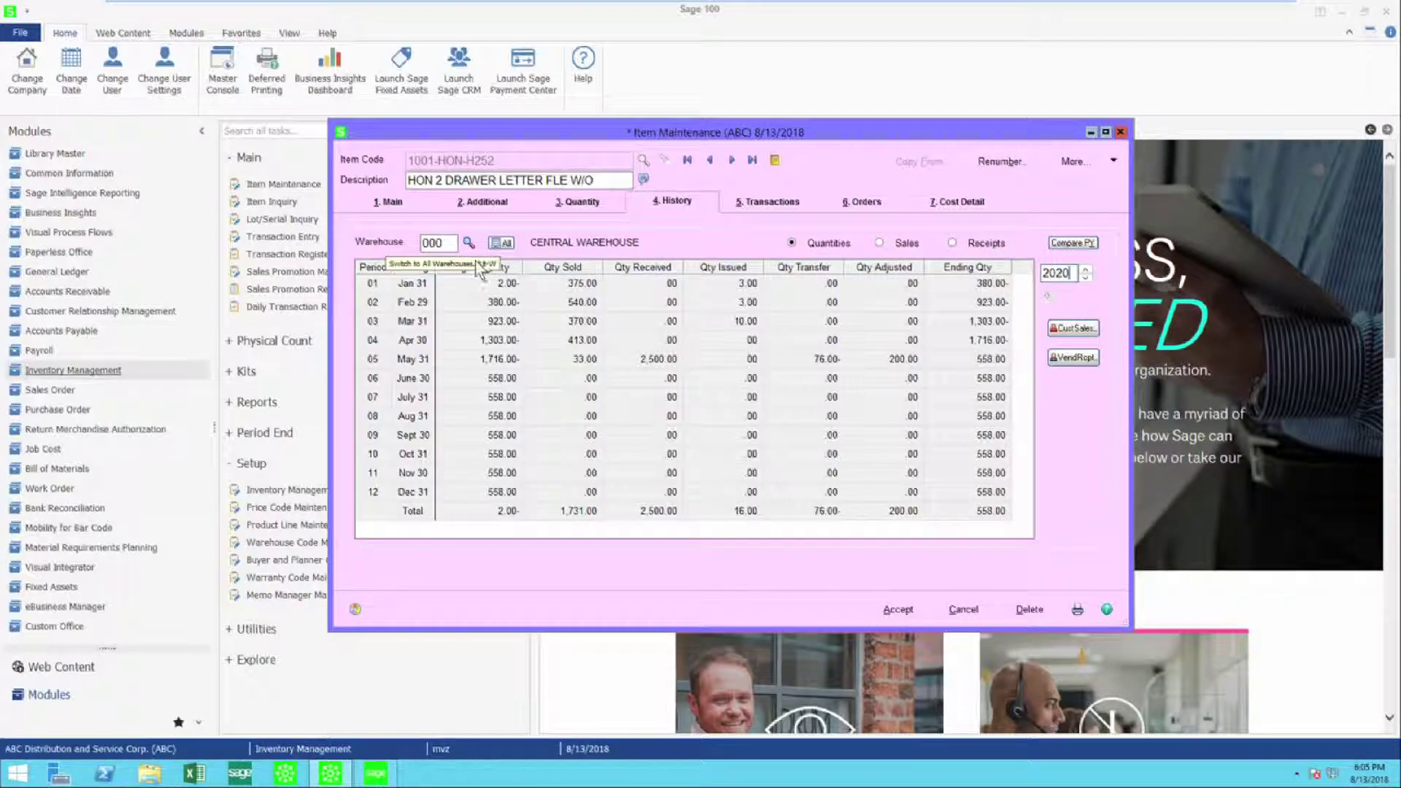
click(468, 243)
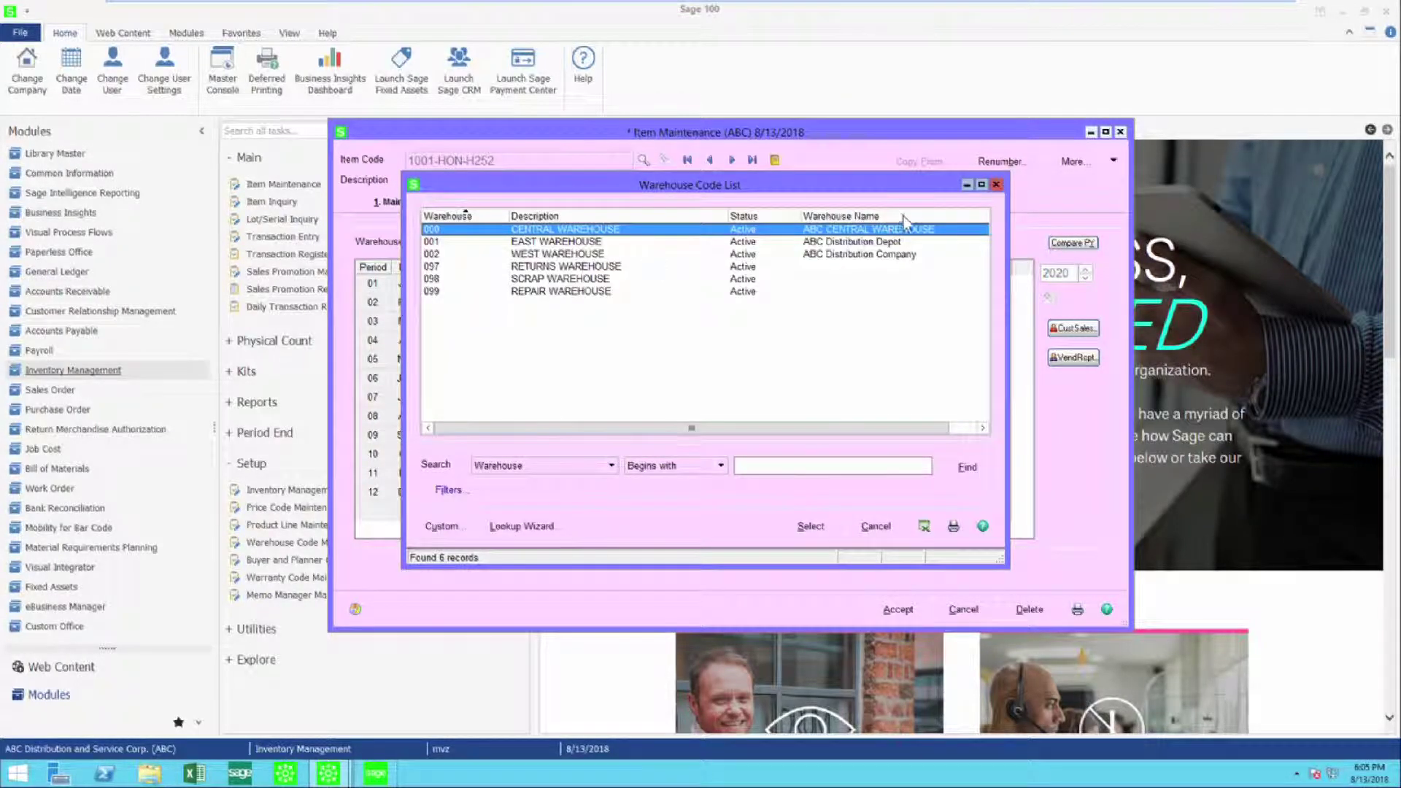
click(997, 184)
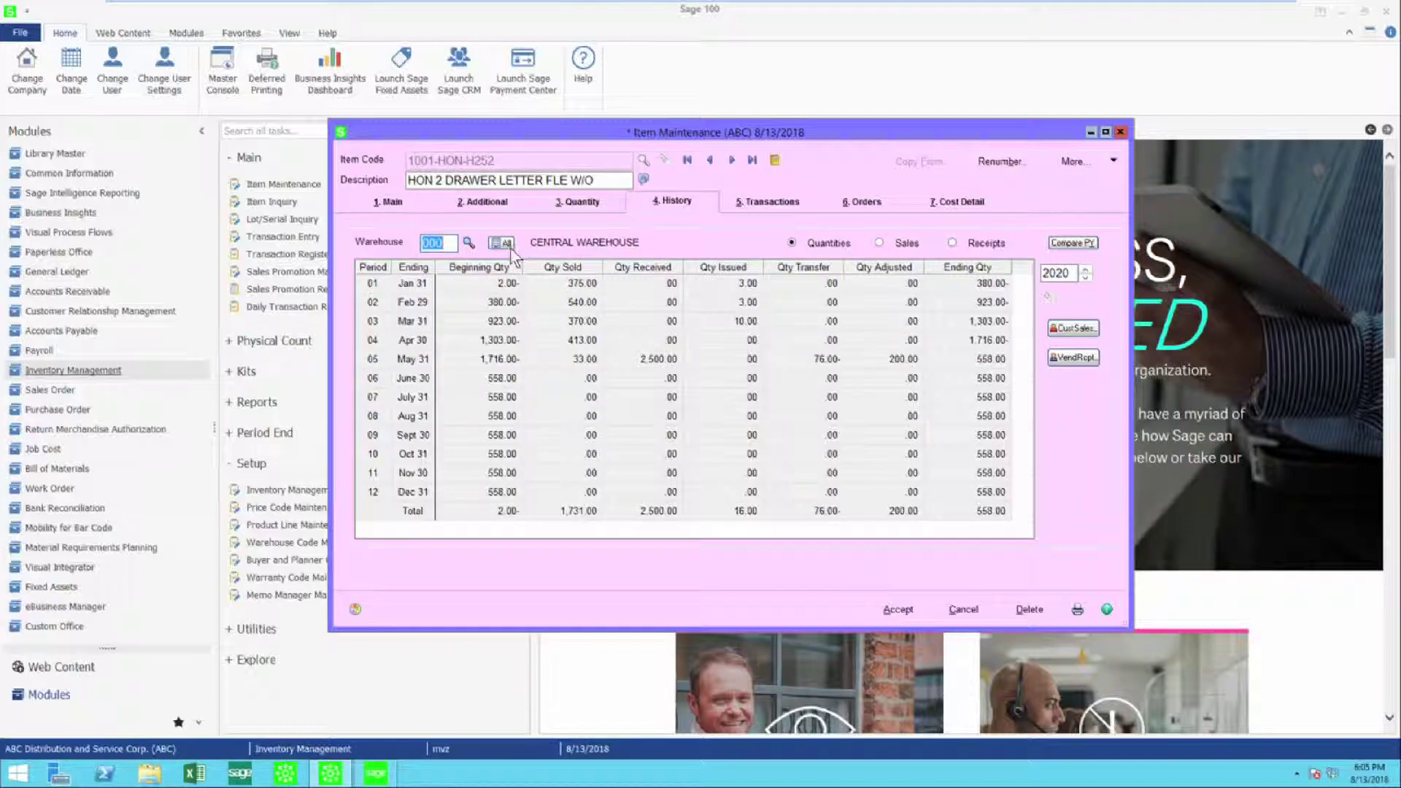
click(501, 244)
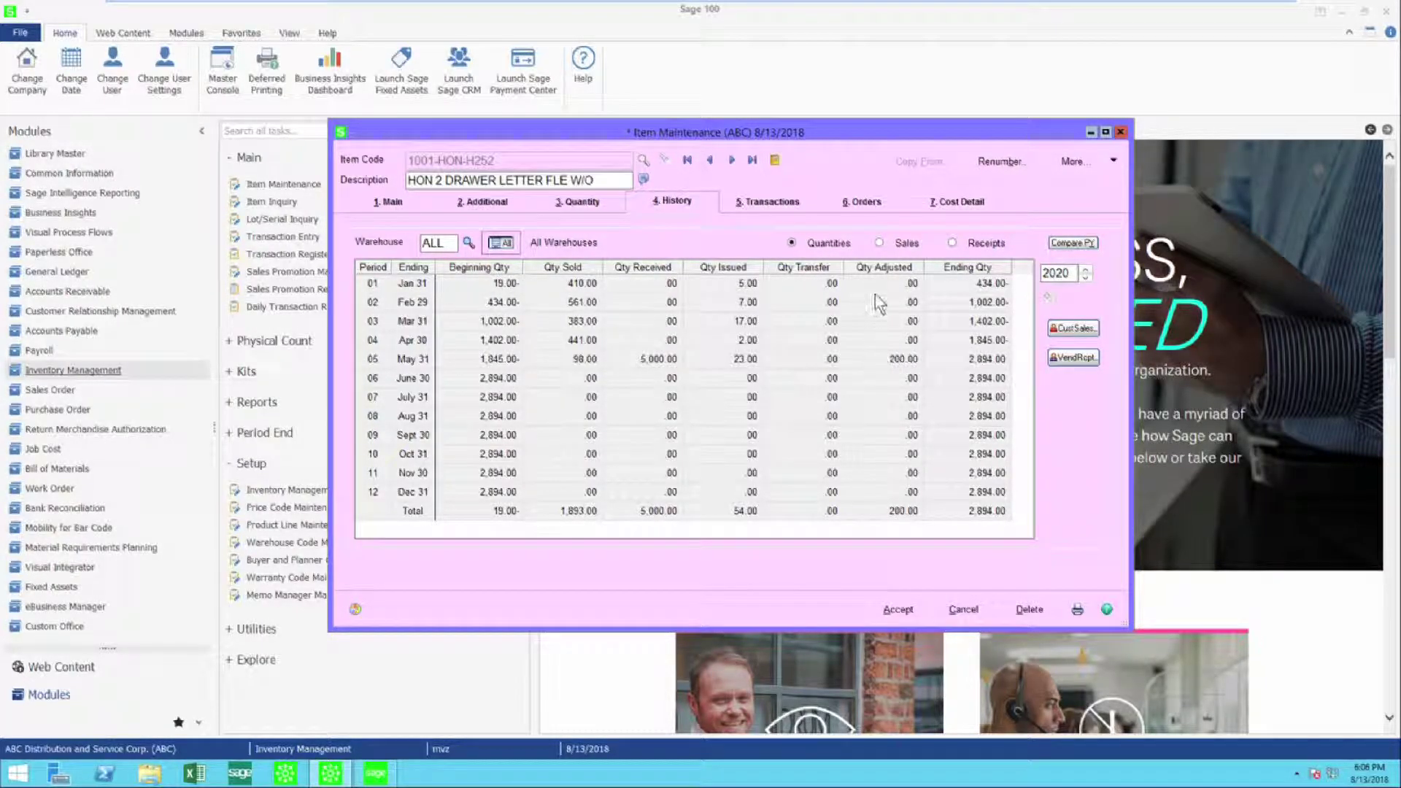
Switch the history to Sales and compare 2020 against prior-year sales.
click(880, 243)
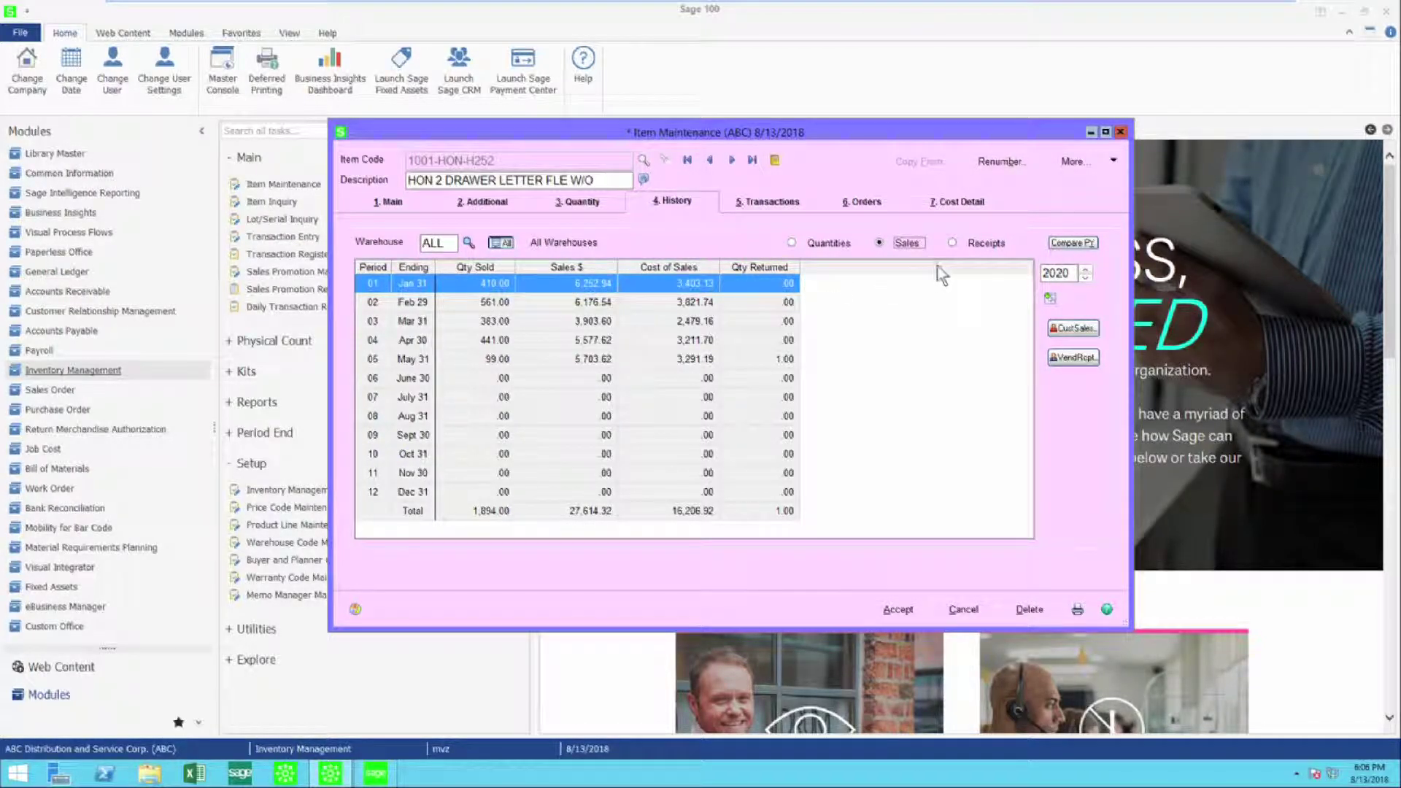
click(1065, 244)
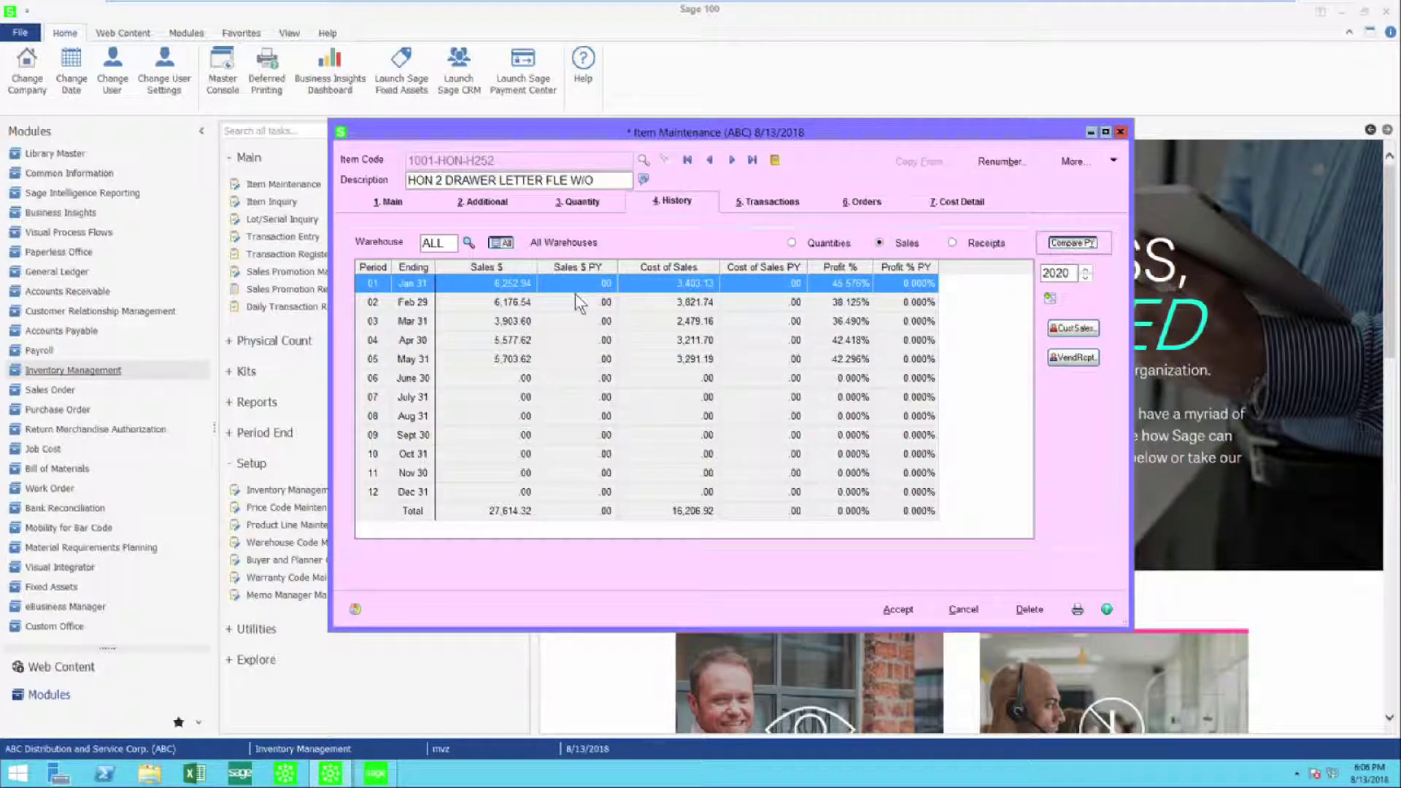
Switch back to Quantities and drill into period 05's transactions.
click(792, 243)
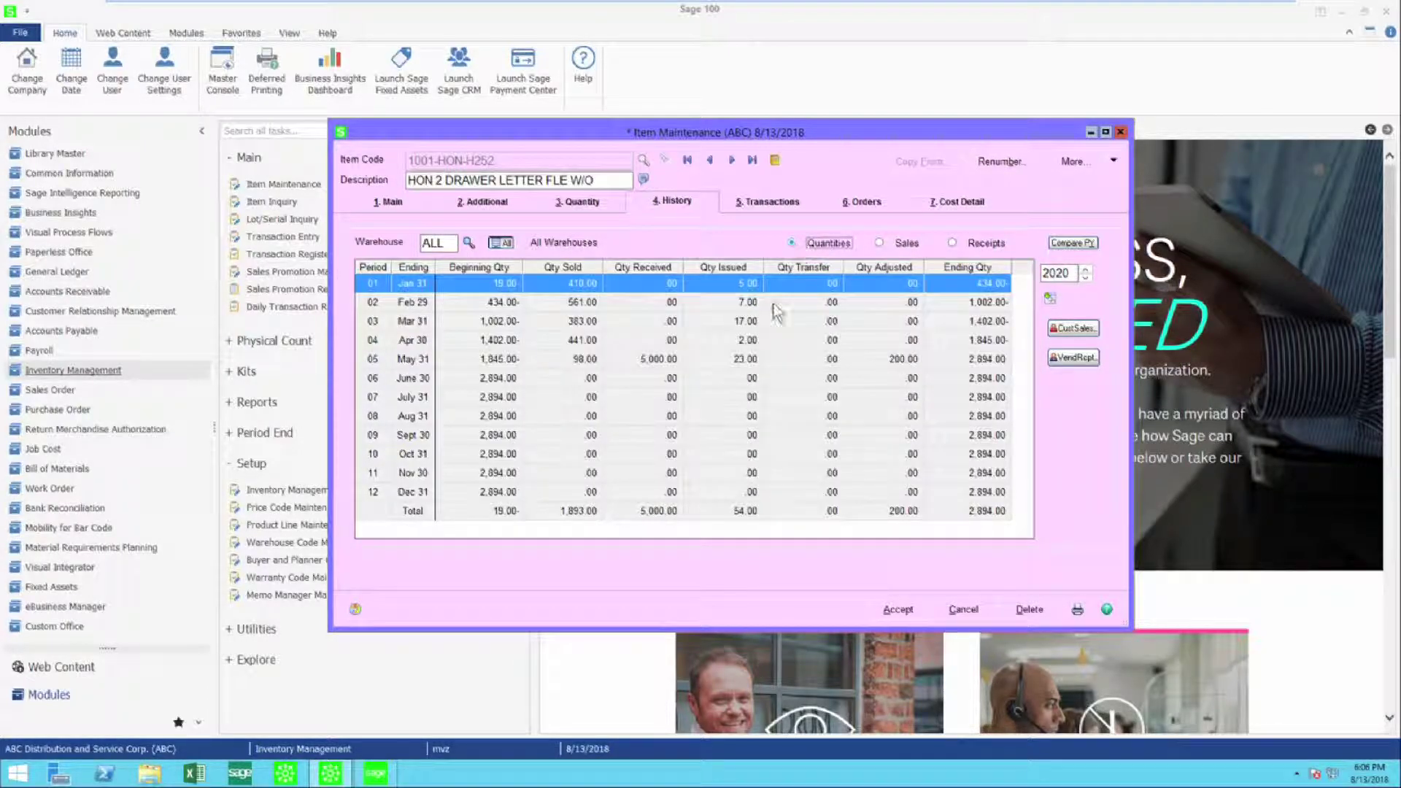
click(505, 356)
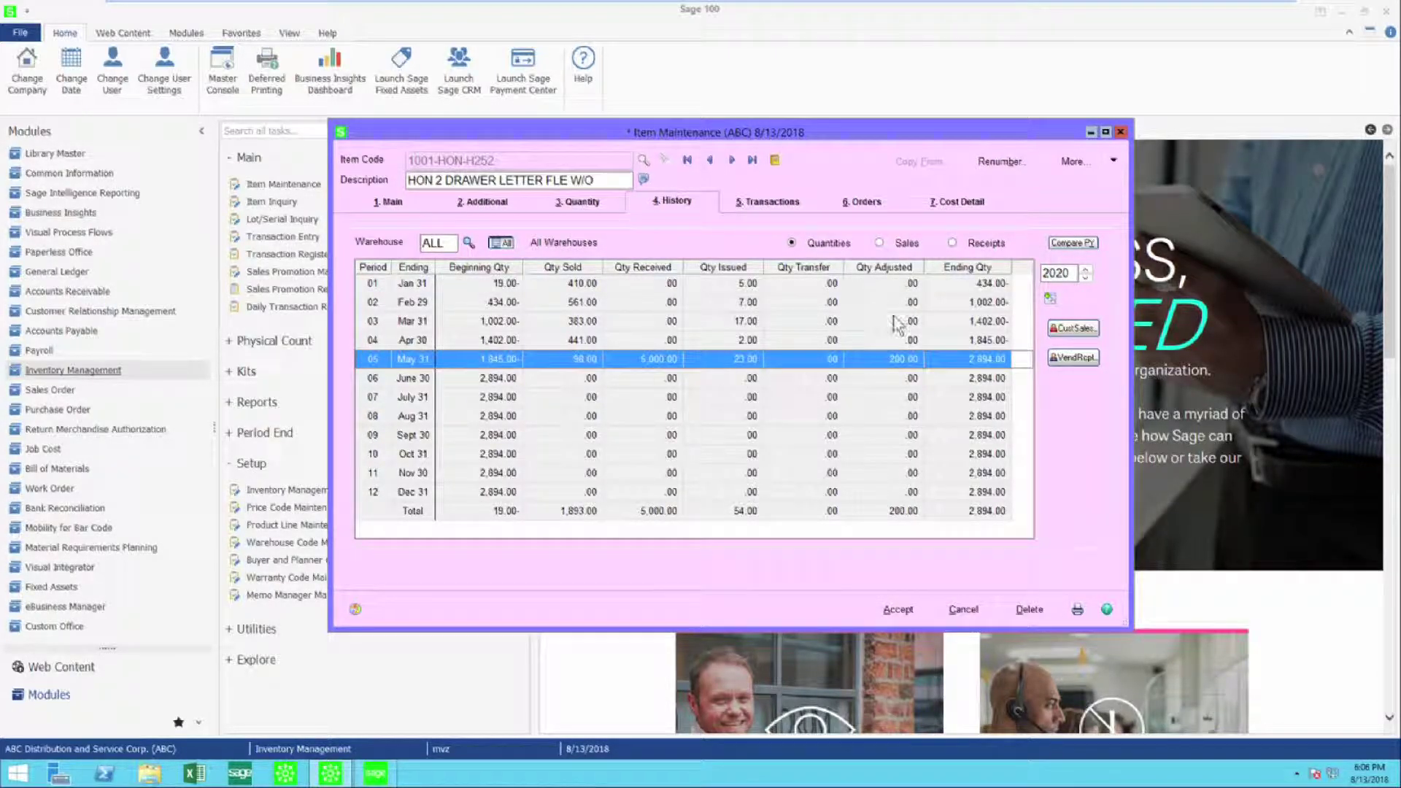
click(1049, 300)
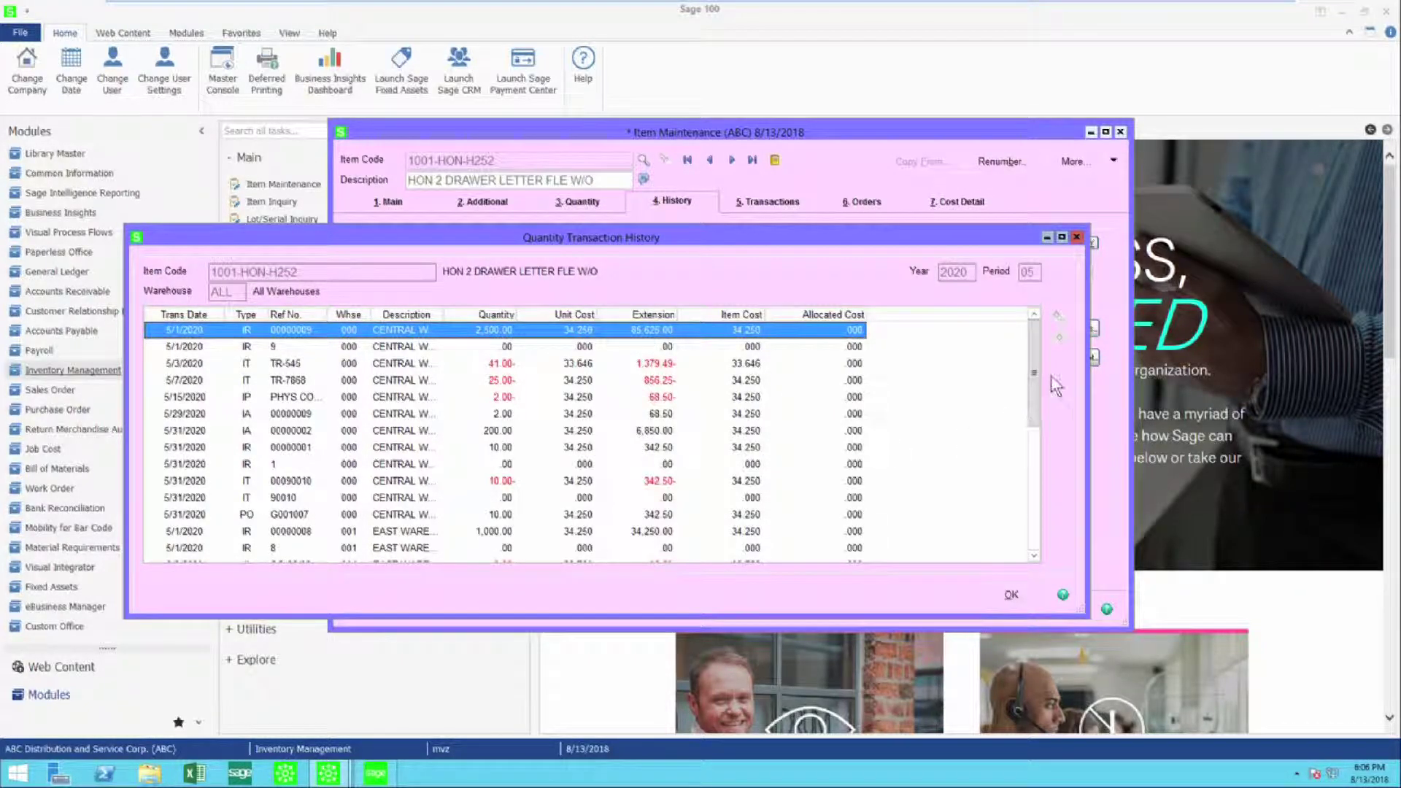
Review May 2020 transactions IN-0100015, IN-0100010 and invoice 0100034-IN.
drag(1036, 419, 1022, 560)
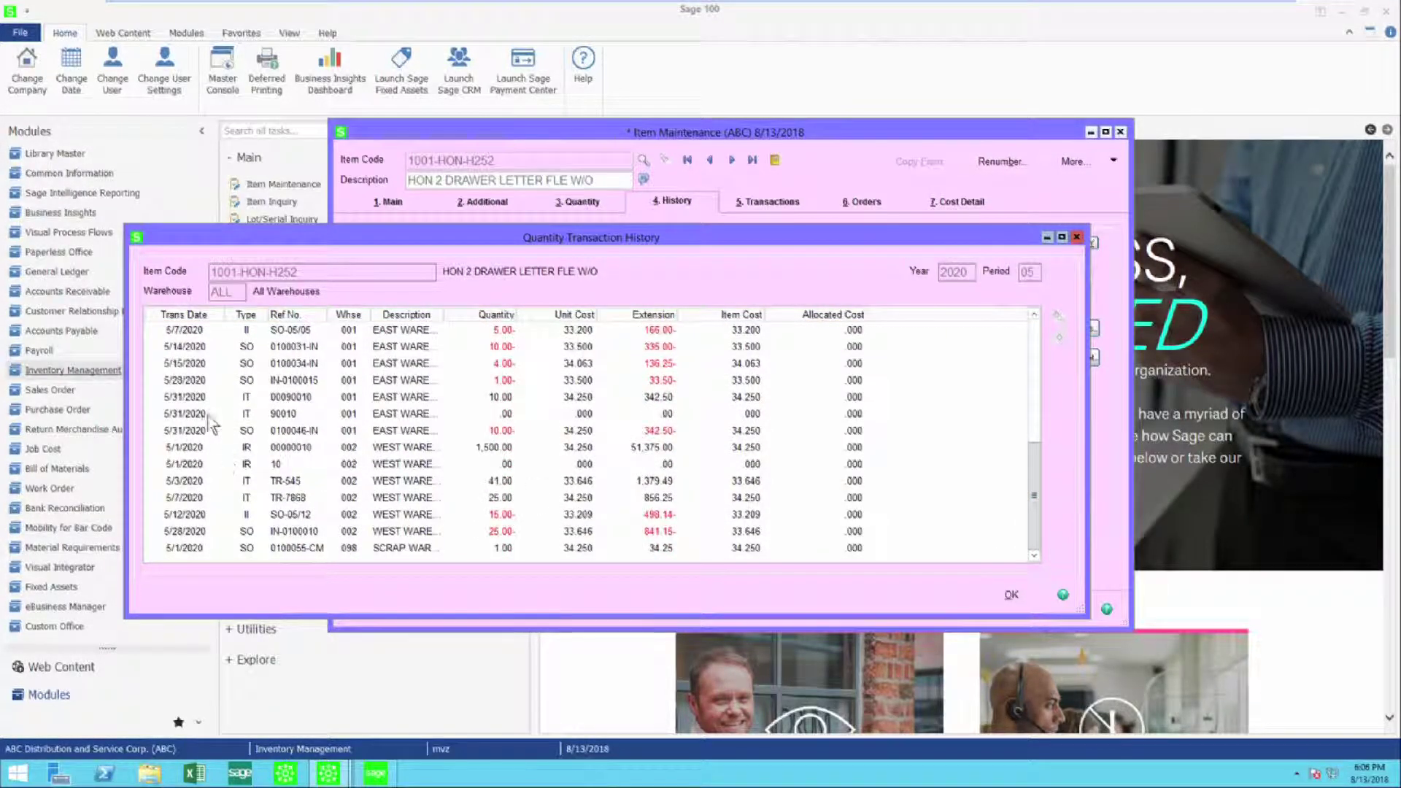
click(260, 381)
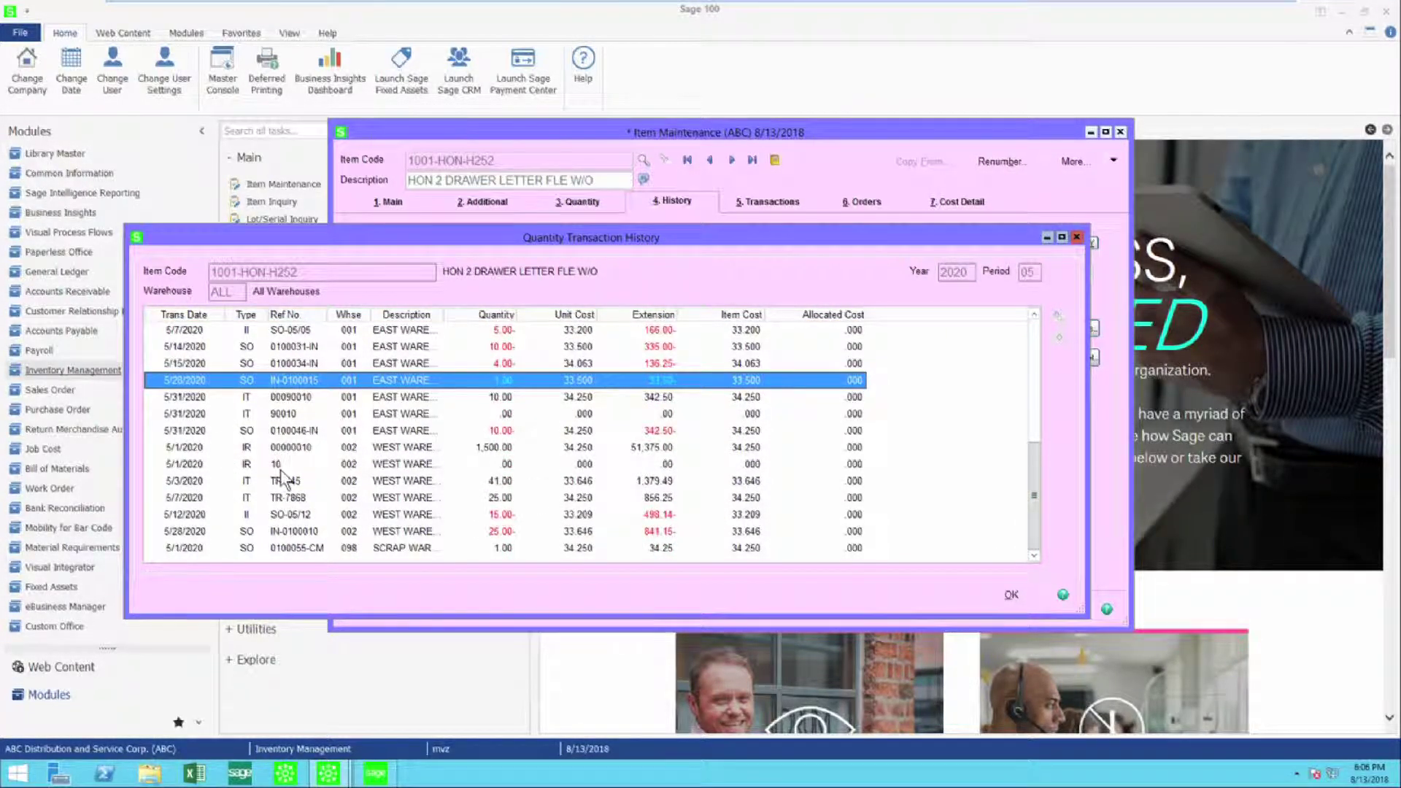
click(283, 532)
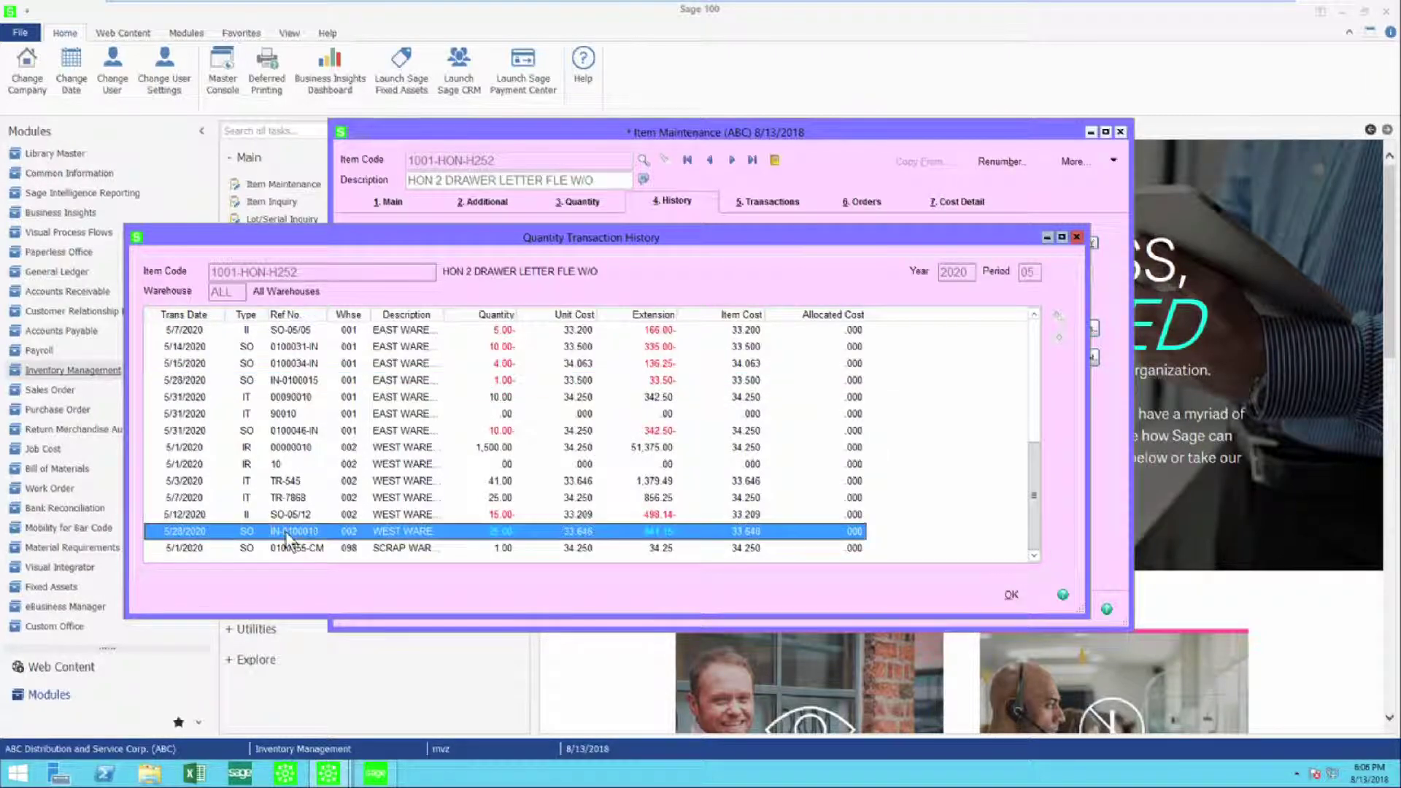
click(299, 348)
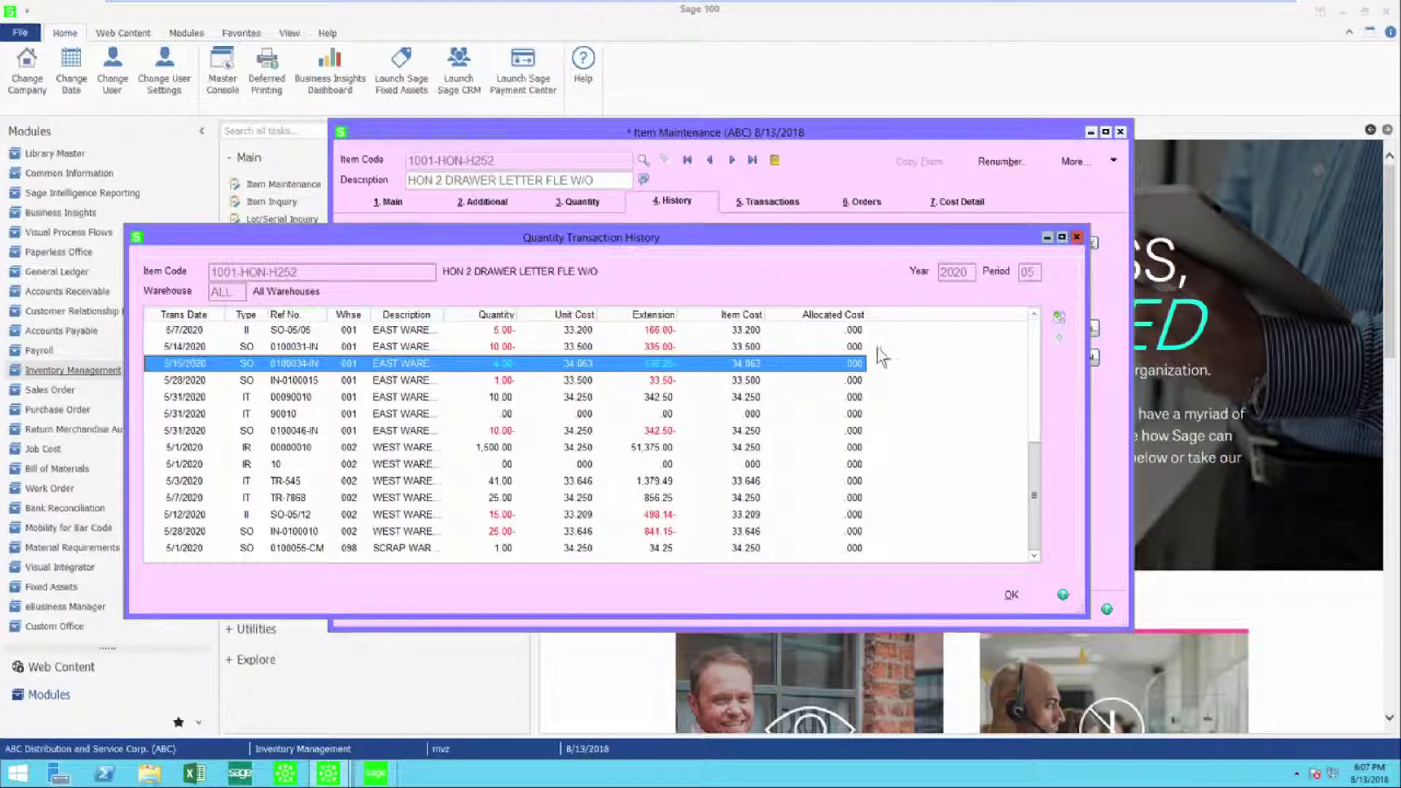
Open invoice 0100034 and review its line items and A/R balance.
click(1063, 326)
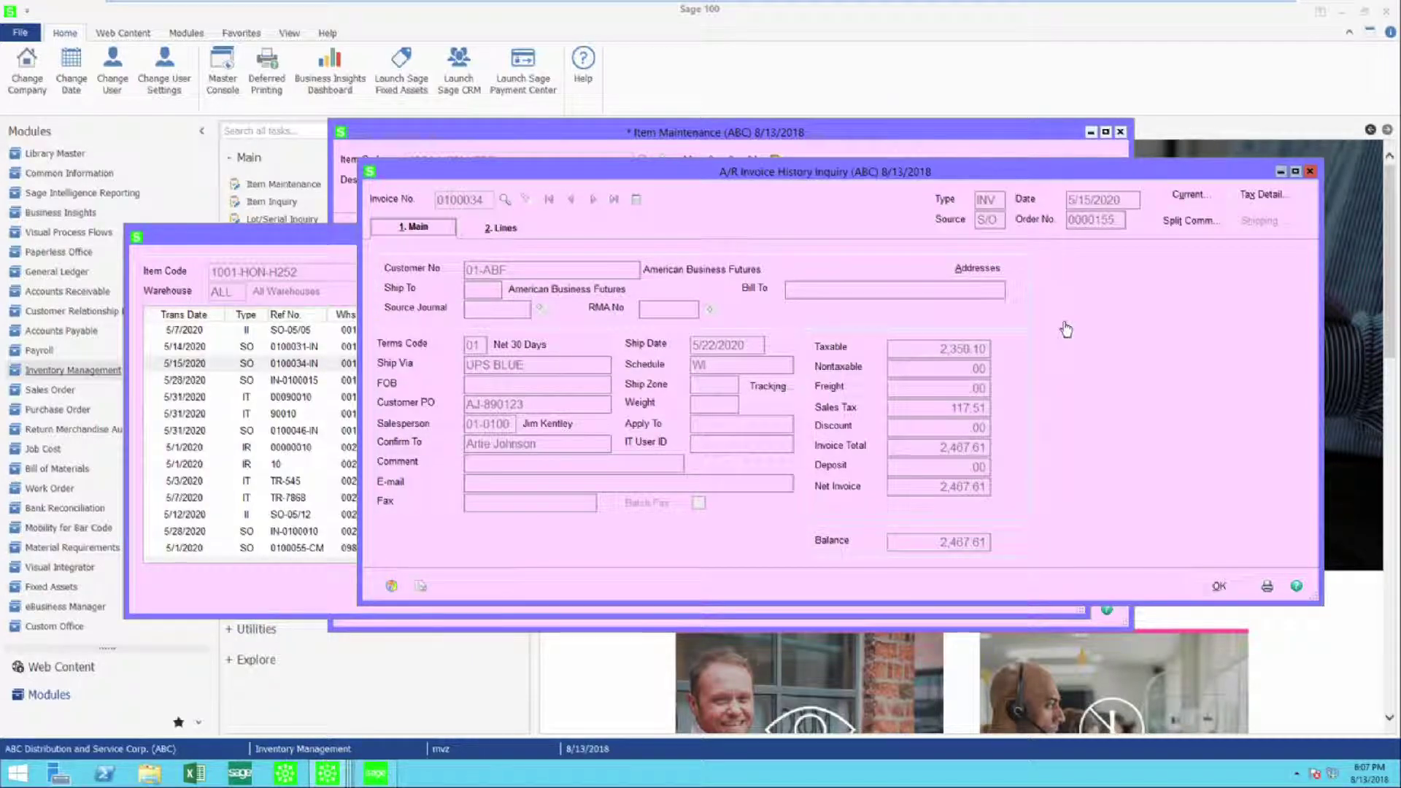
click(494, 229)
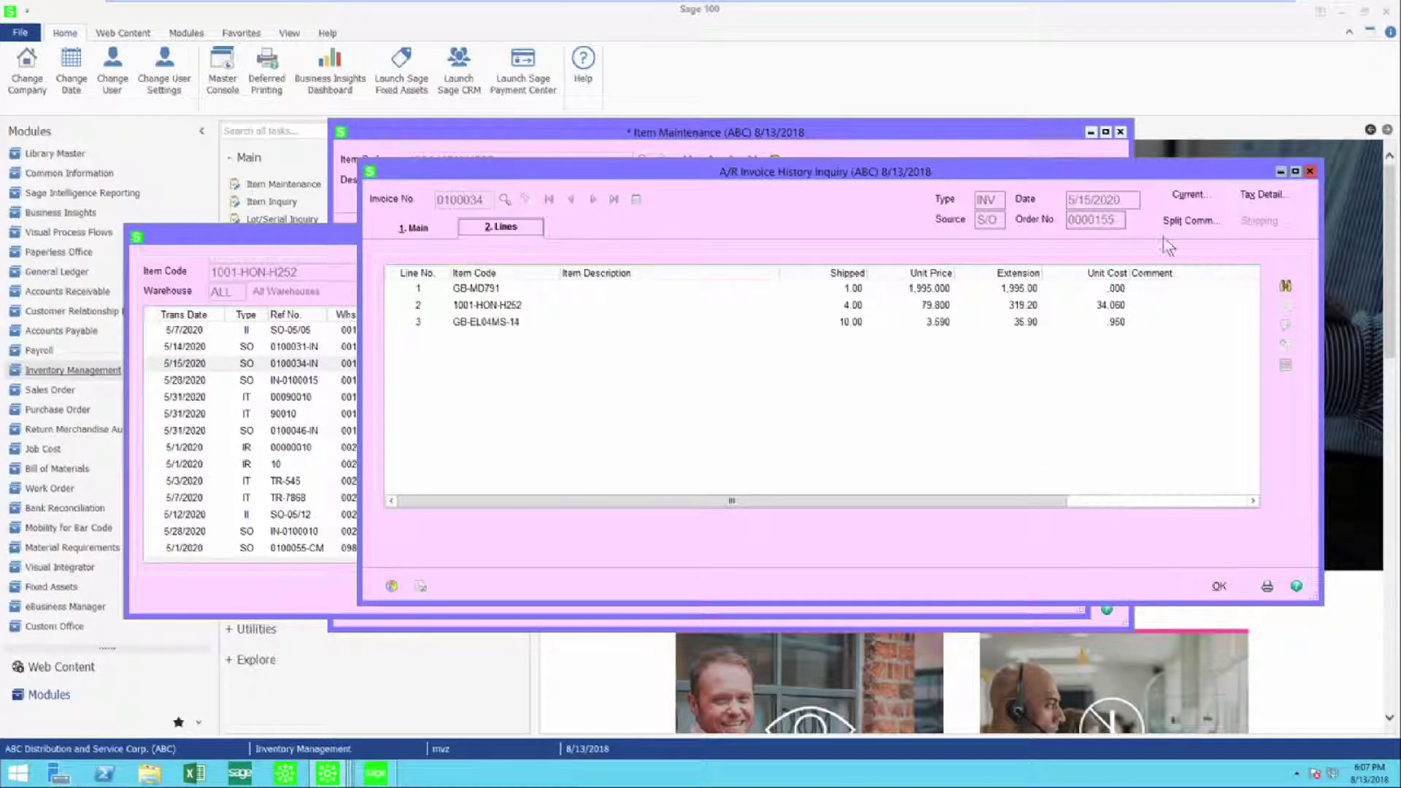
click(1188, 194)
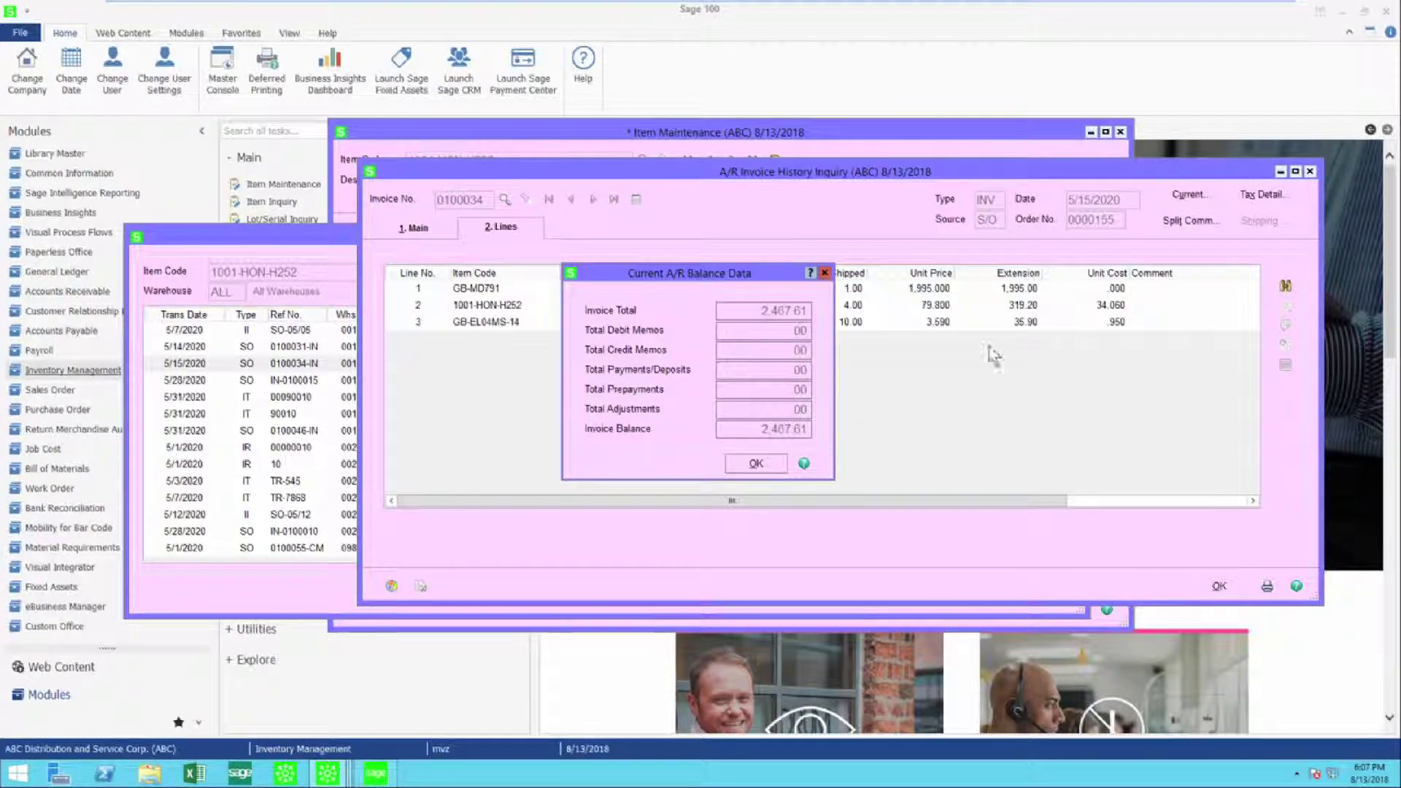
click(763, 464)
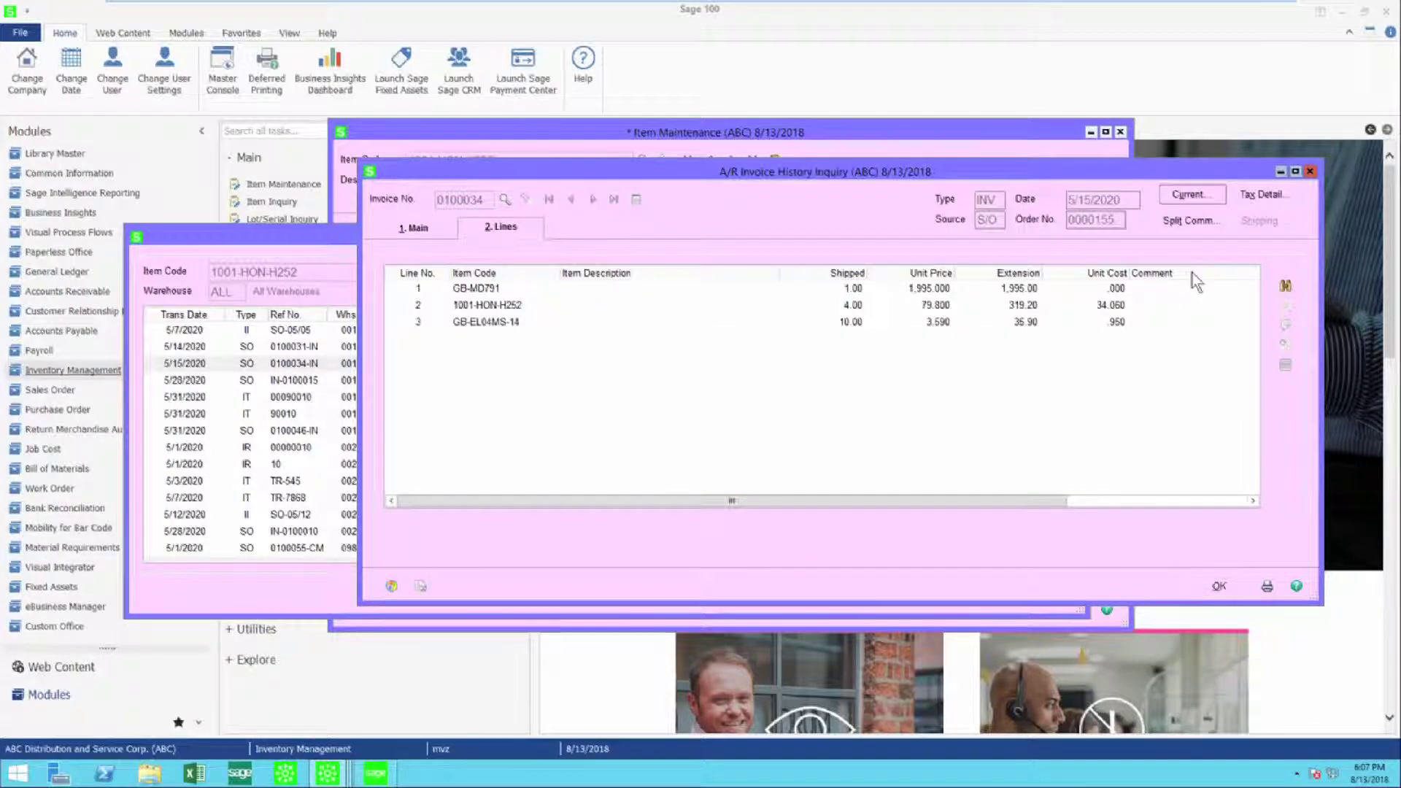
Review the invoice's tax details and split commission, then close the invoice inquiry.
click(1263, 199)
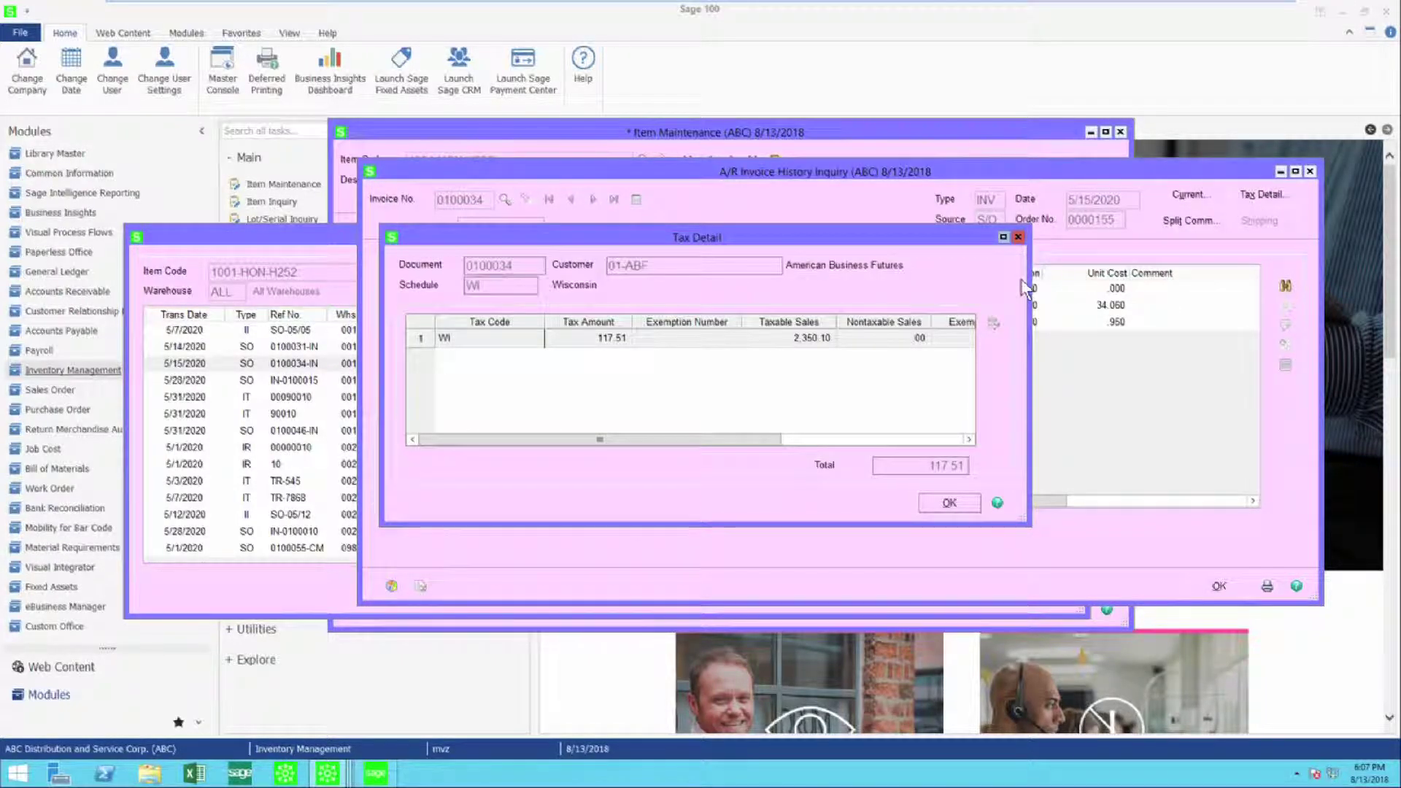
click(1018, 238)
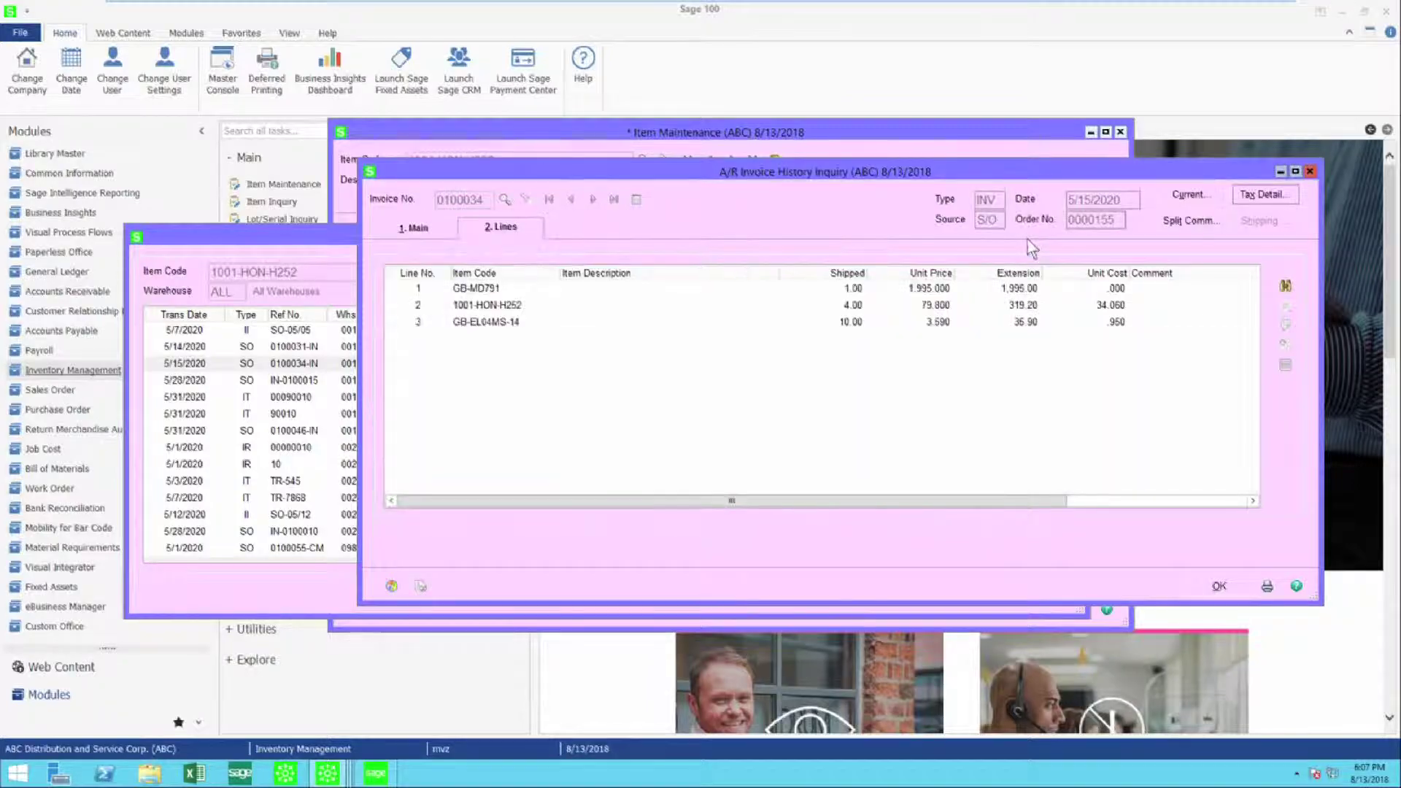
click(1192, 221)
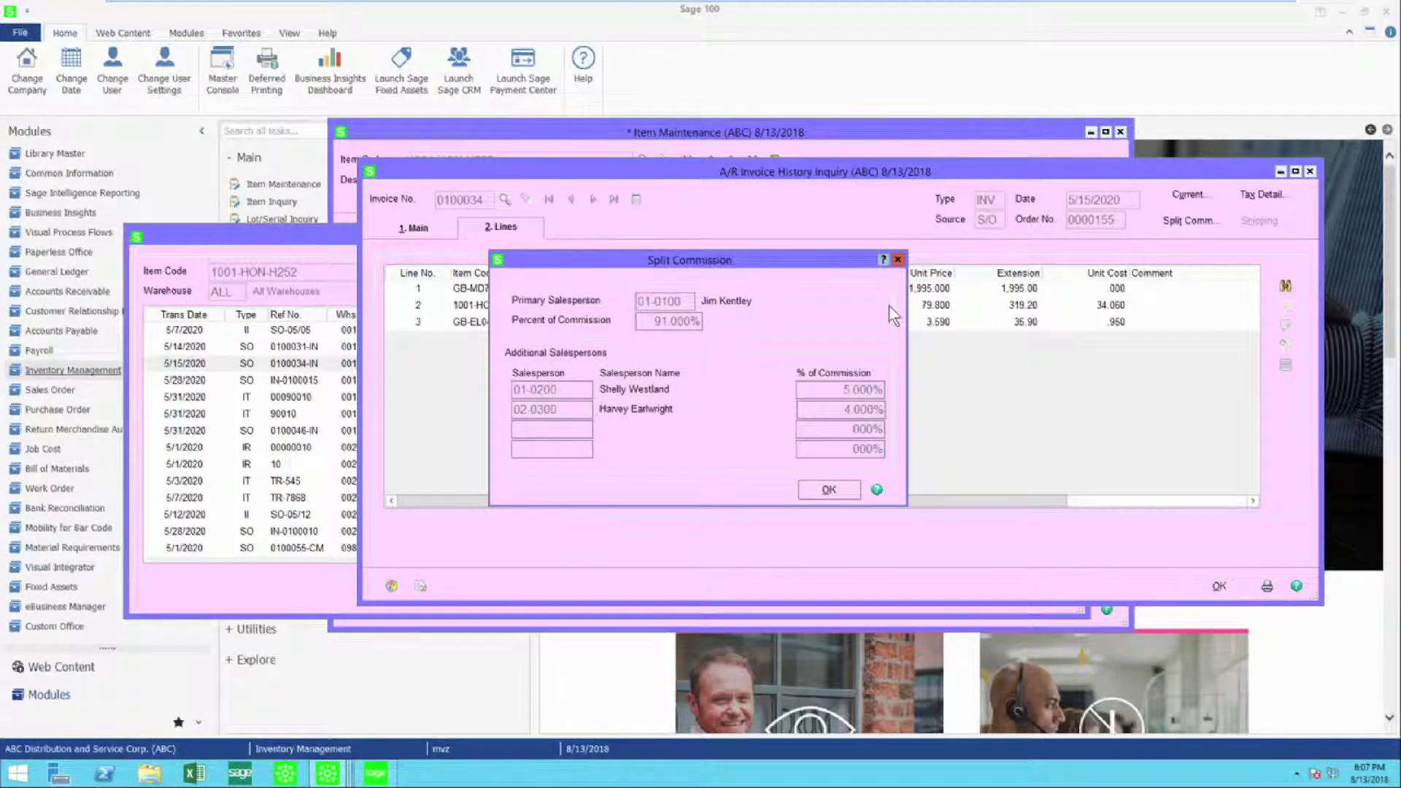
click(899, 259)
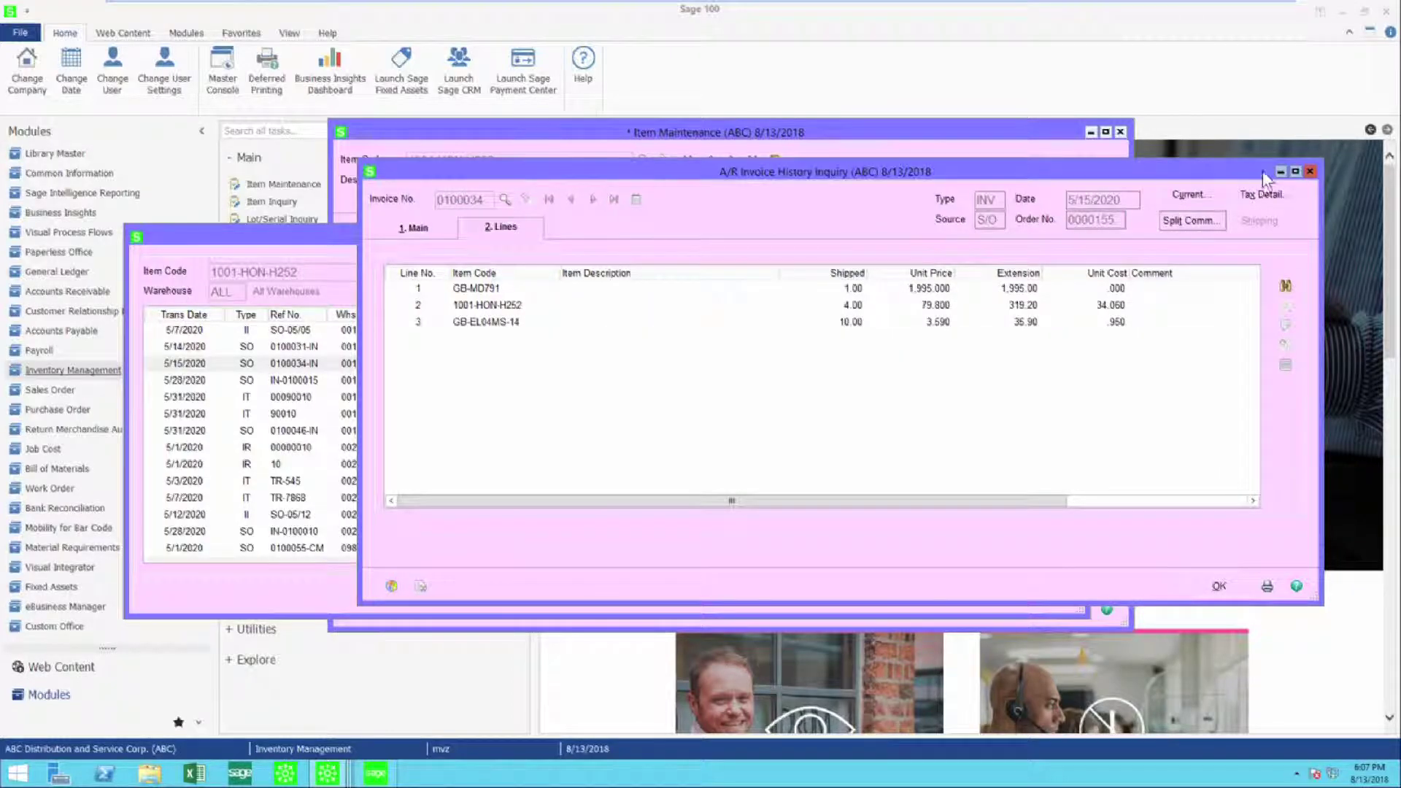
click(1311, 172)
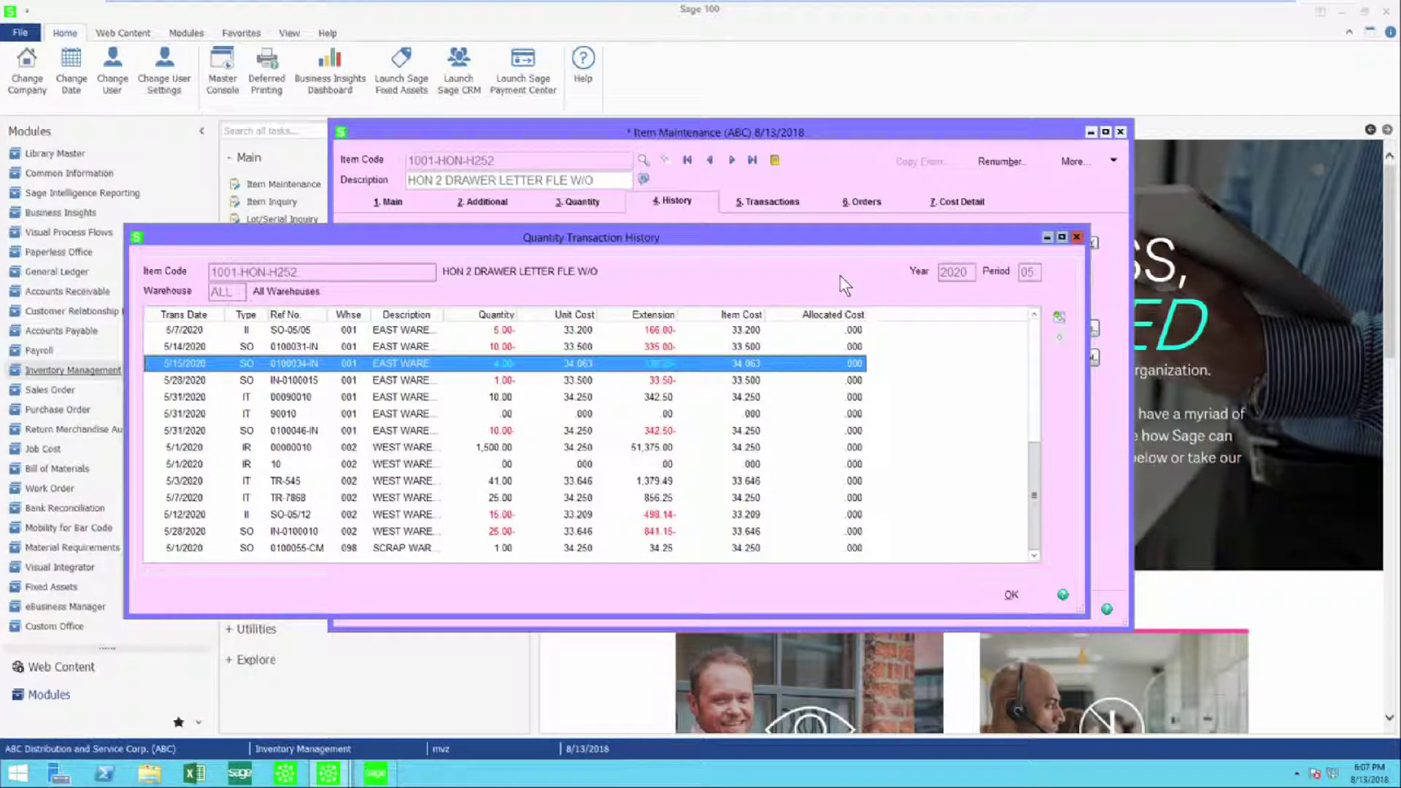
Load customer 01-ABF's 2020 item sales history: 154 units, $12,112.20.
click(1078, 236)
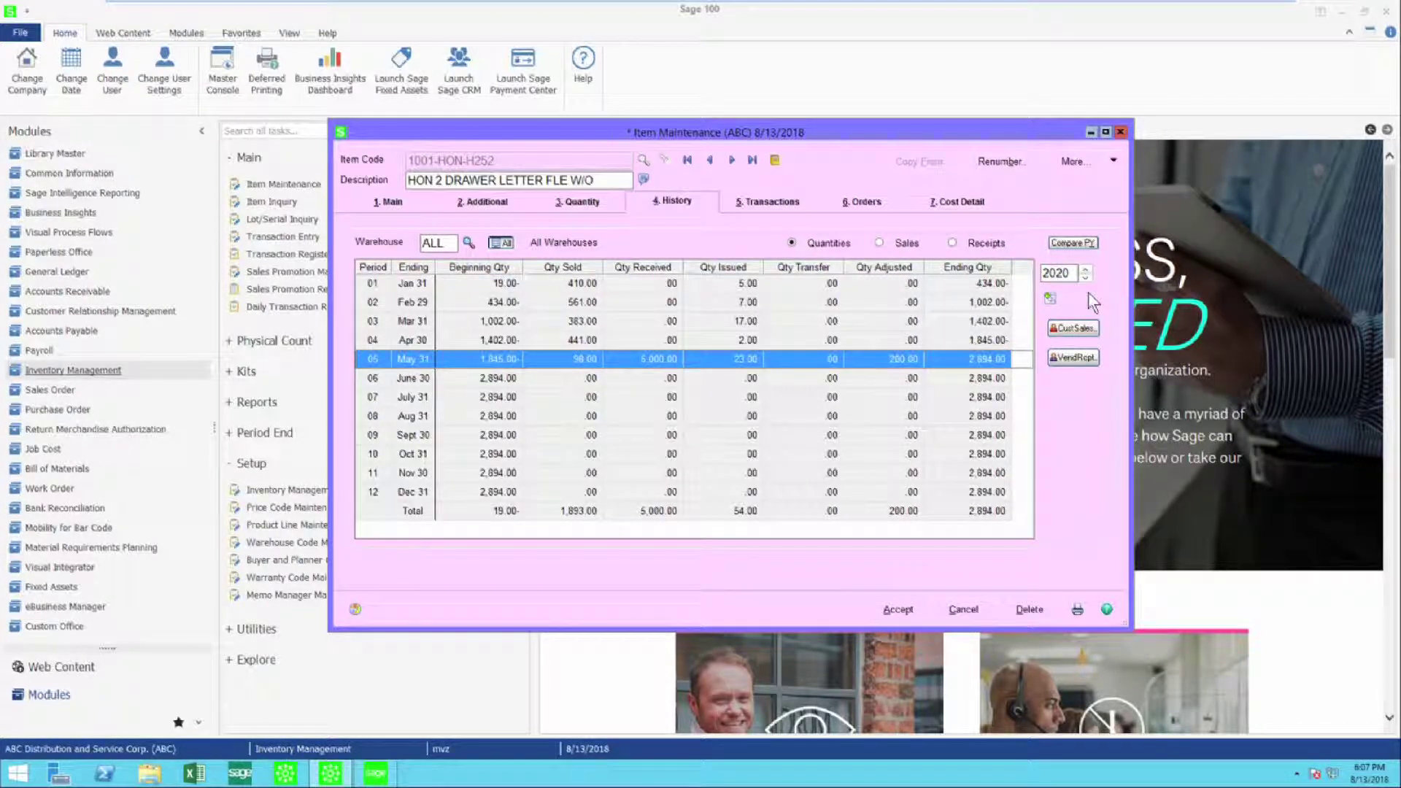
click(1086, 330)
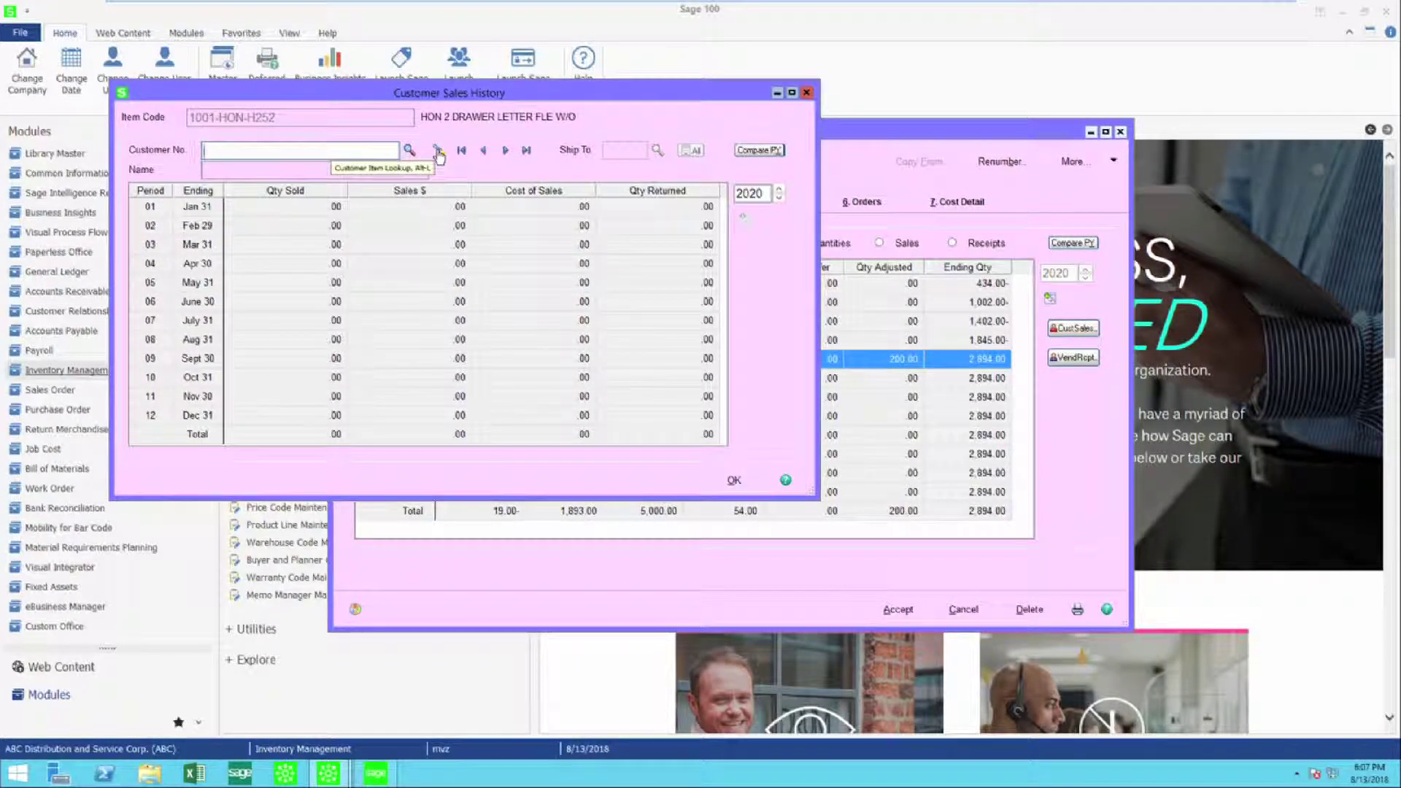
click(438, 152)
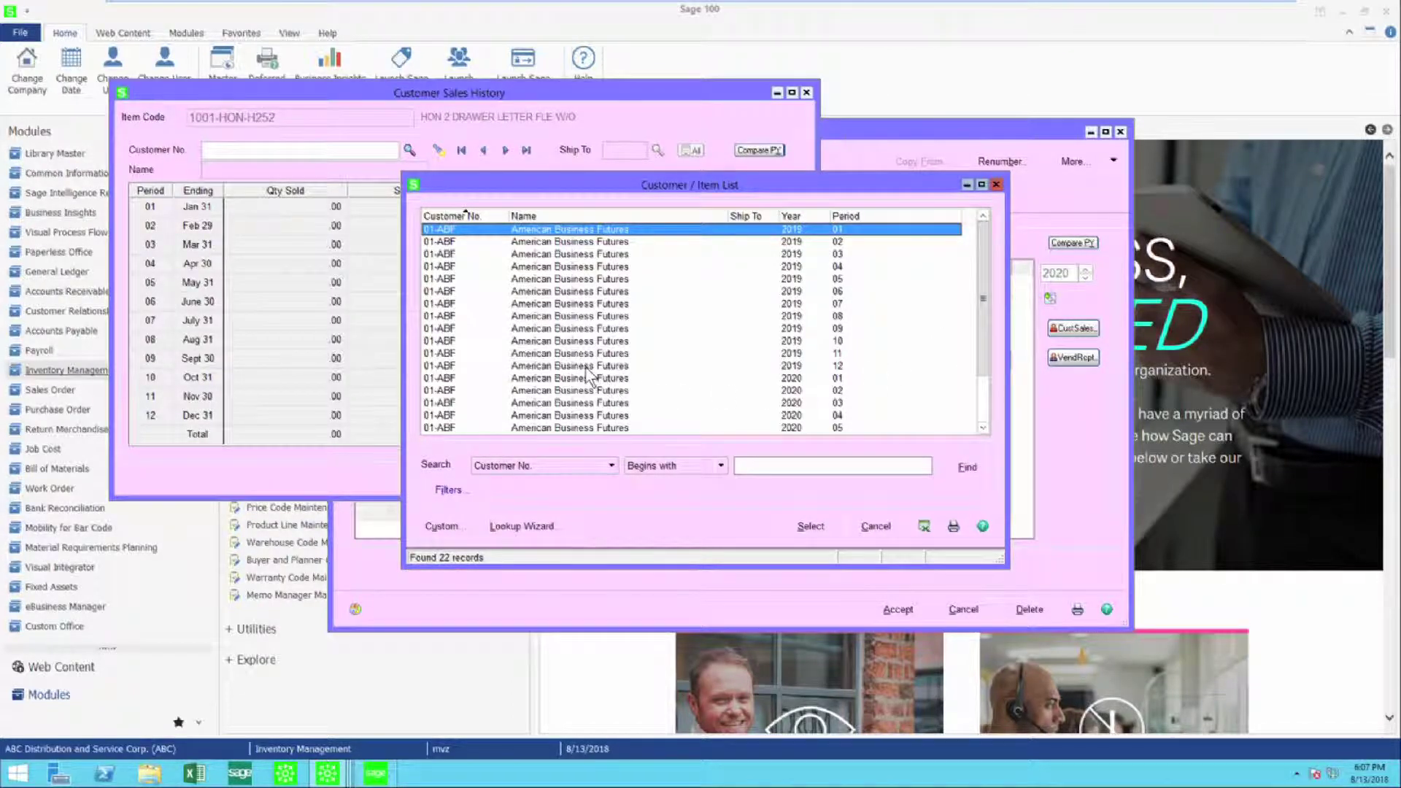
click(620, 278)
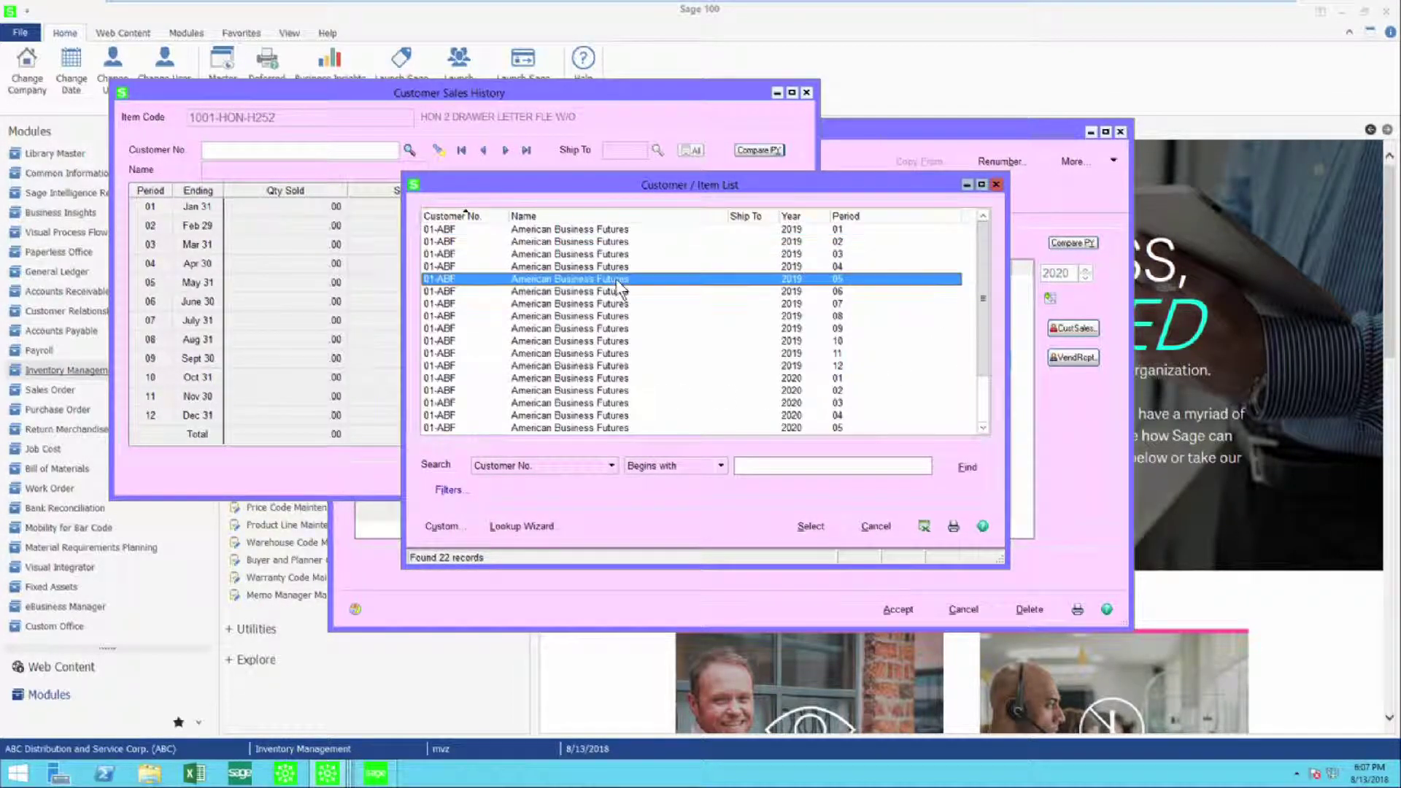
double_click(793, 428)
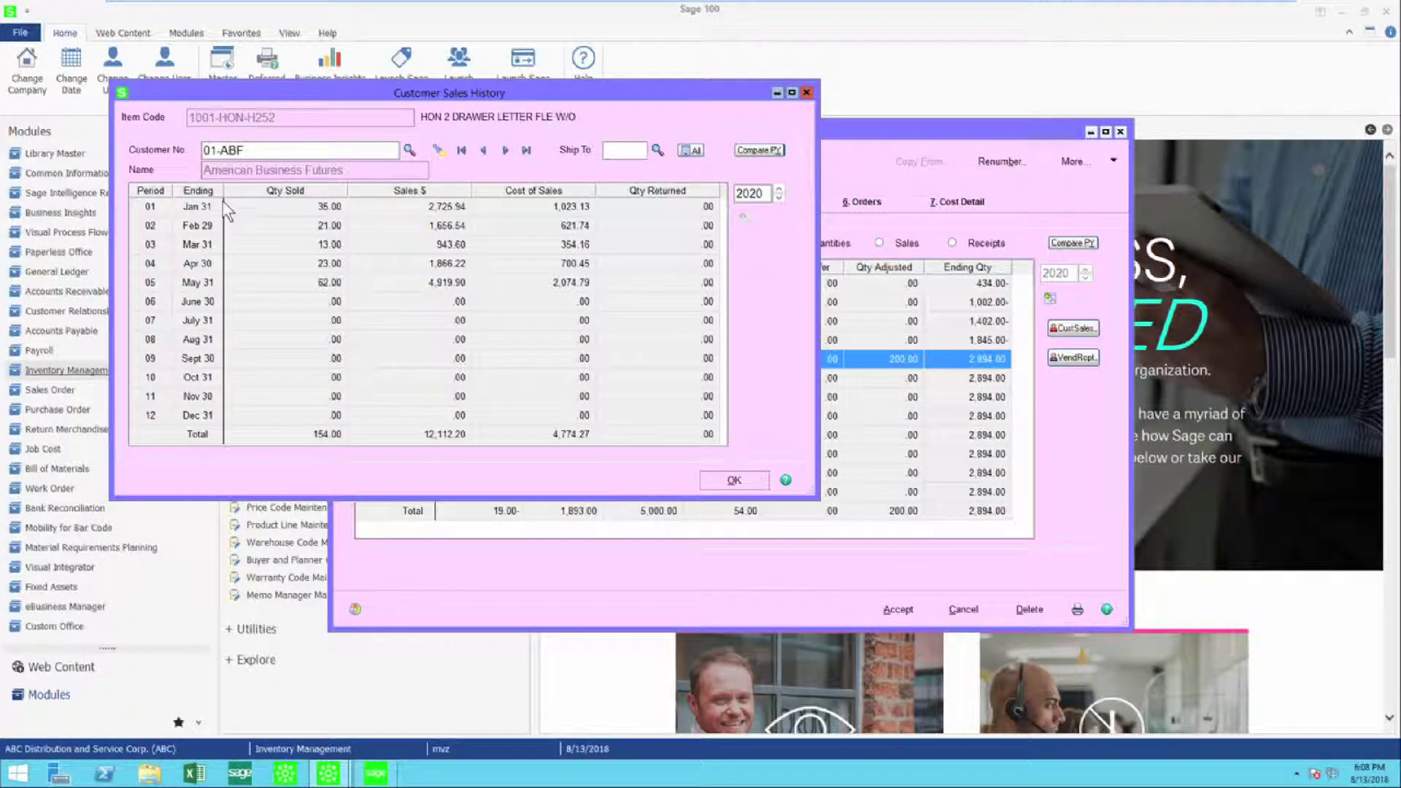
Drill into May customer sales and open the invoice for the 5/15/2020 sale.
click(259, 278)
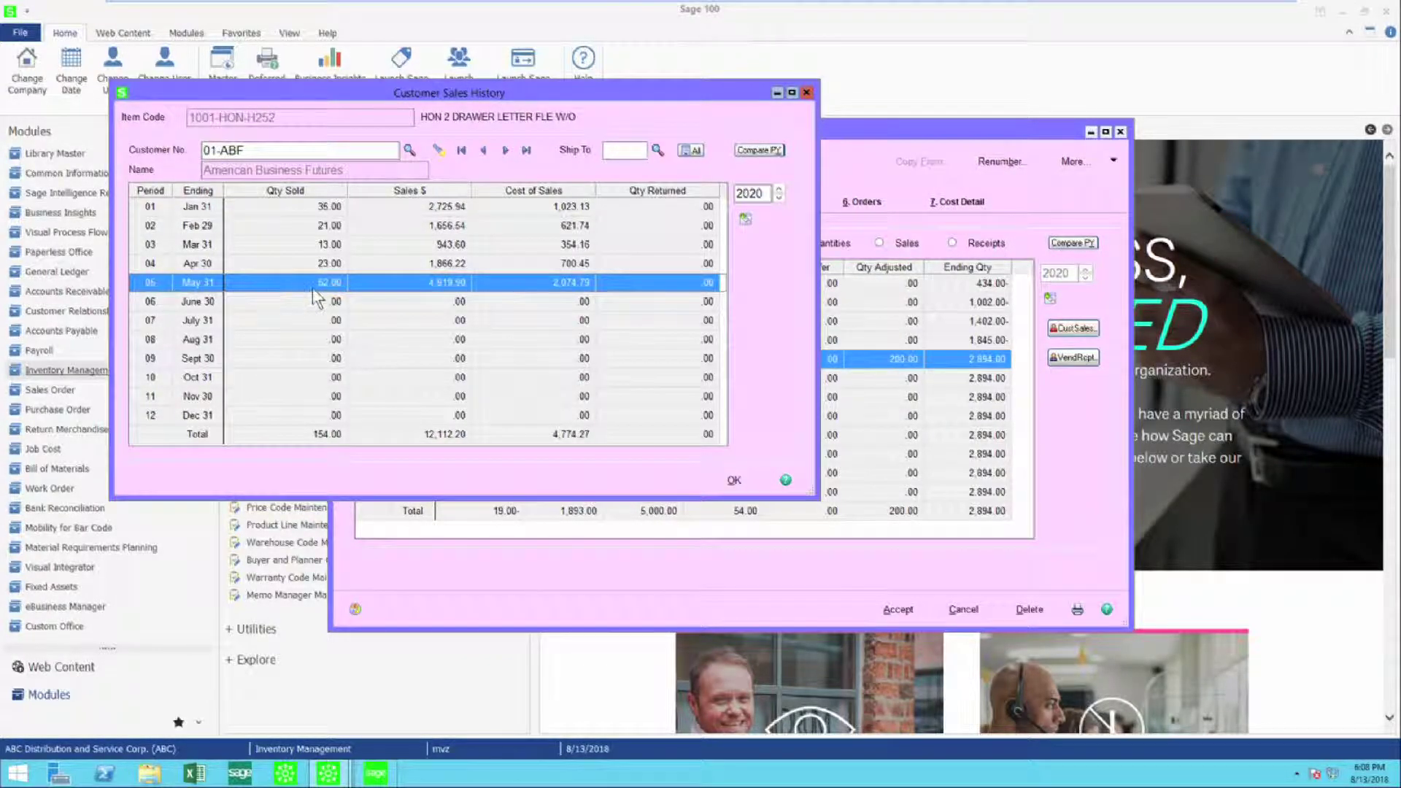
click(745, 219)
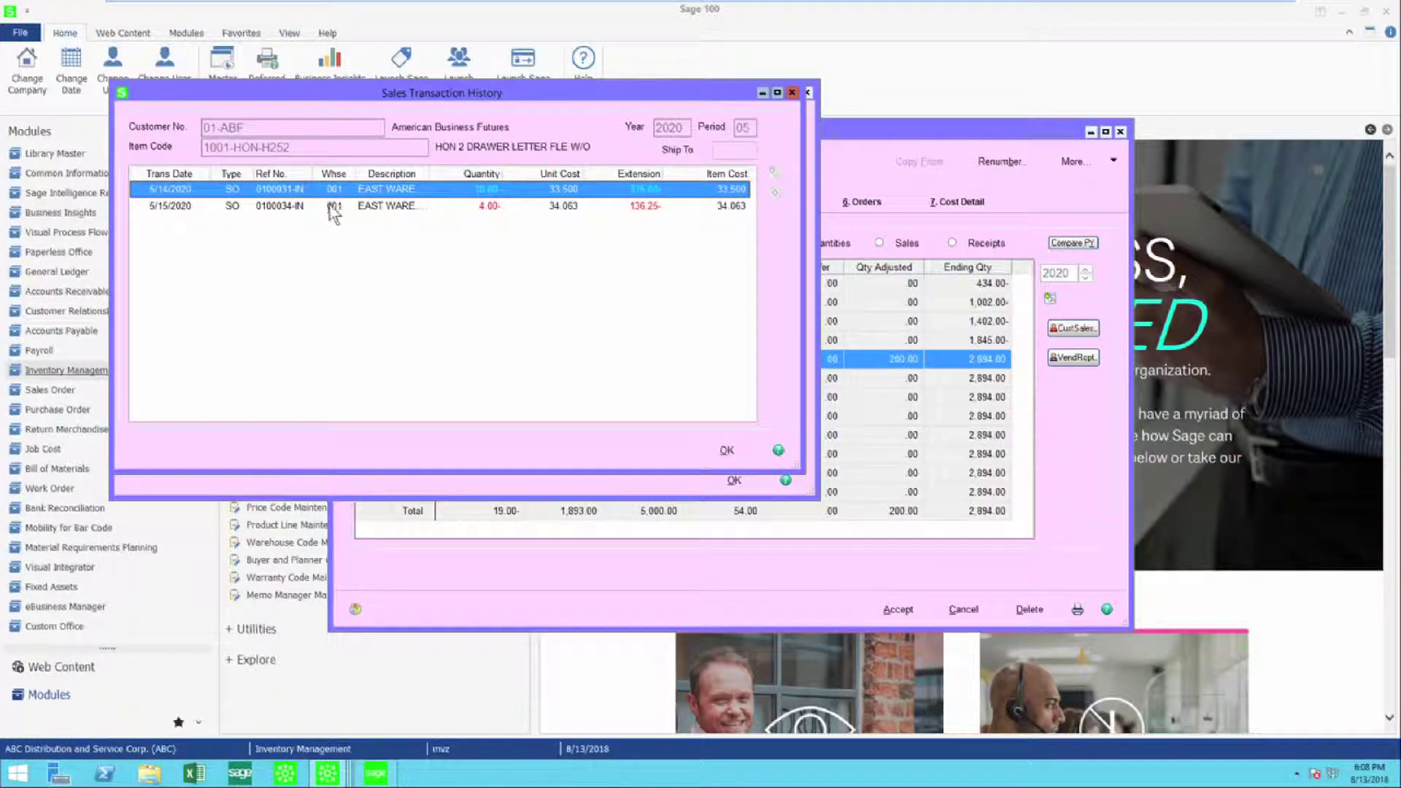
click(328, 206)
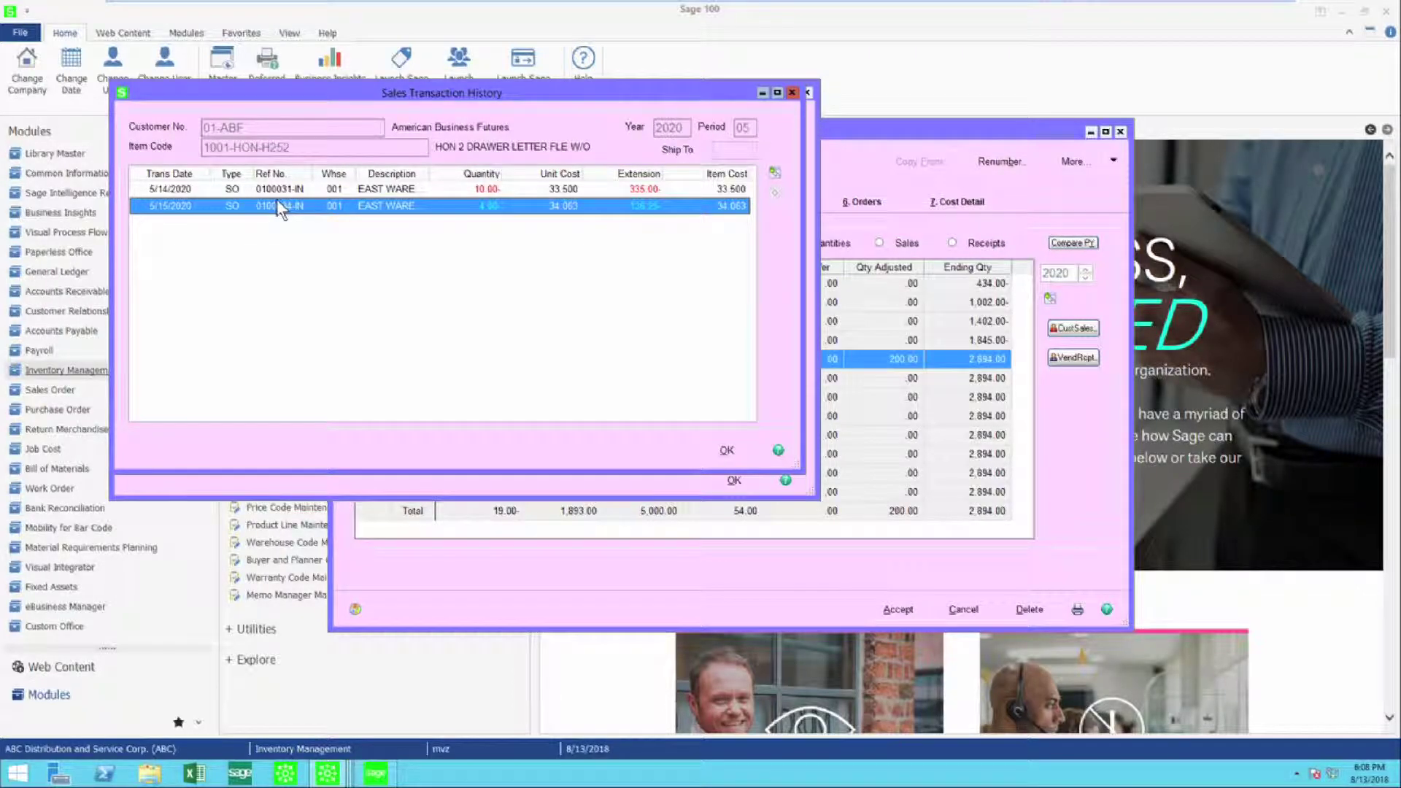
click(778, 175)
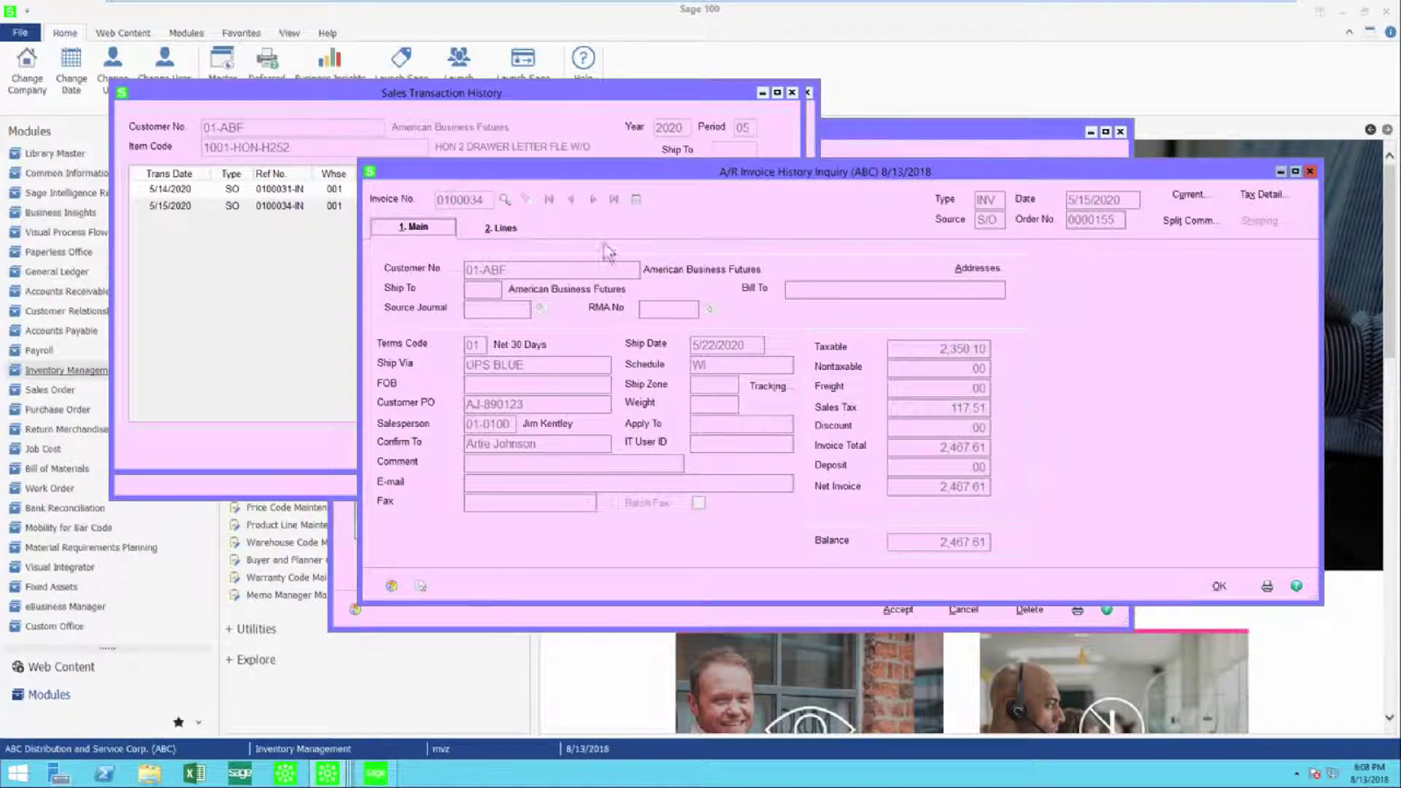
Close the invoice, sales transaction and Customer Sales History windows.
click(1312, 173)
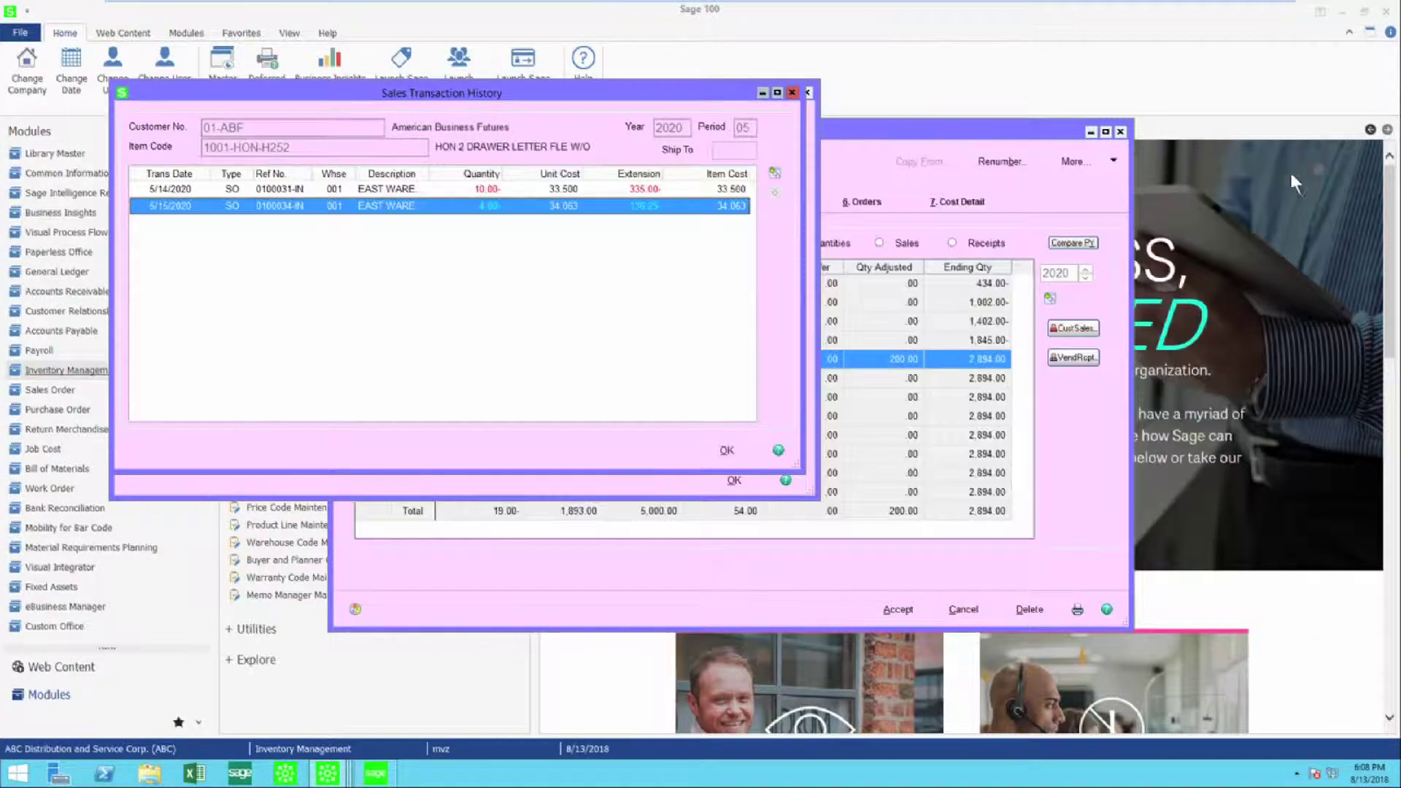
click(793, 92)
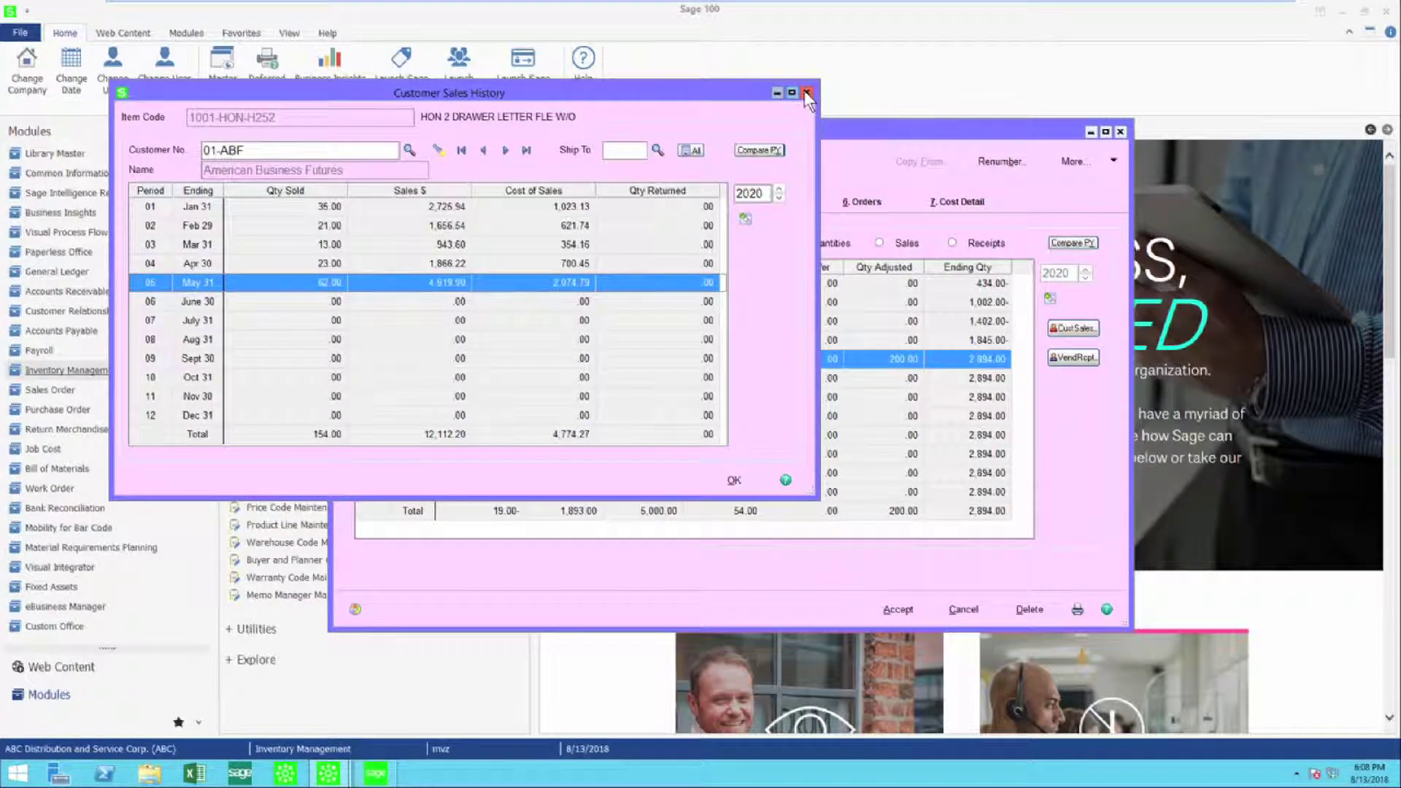
click(806, 94)
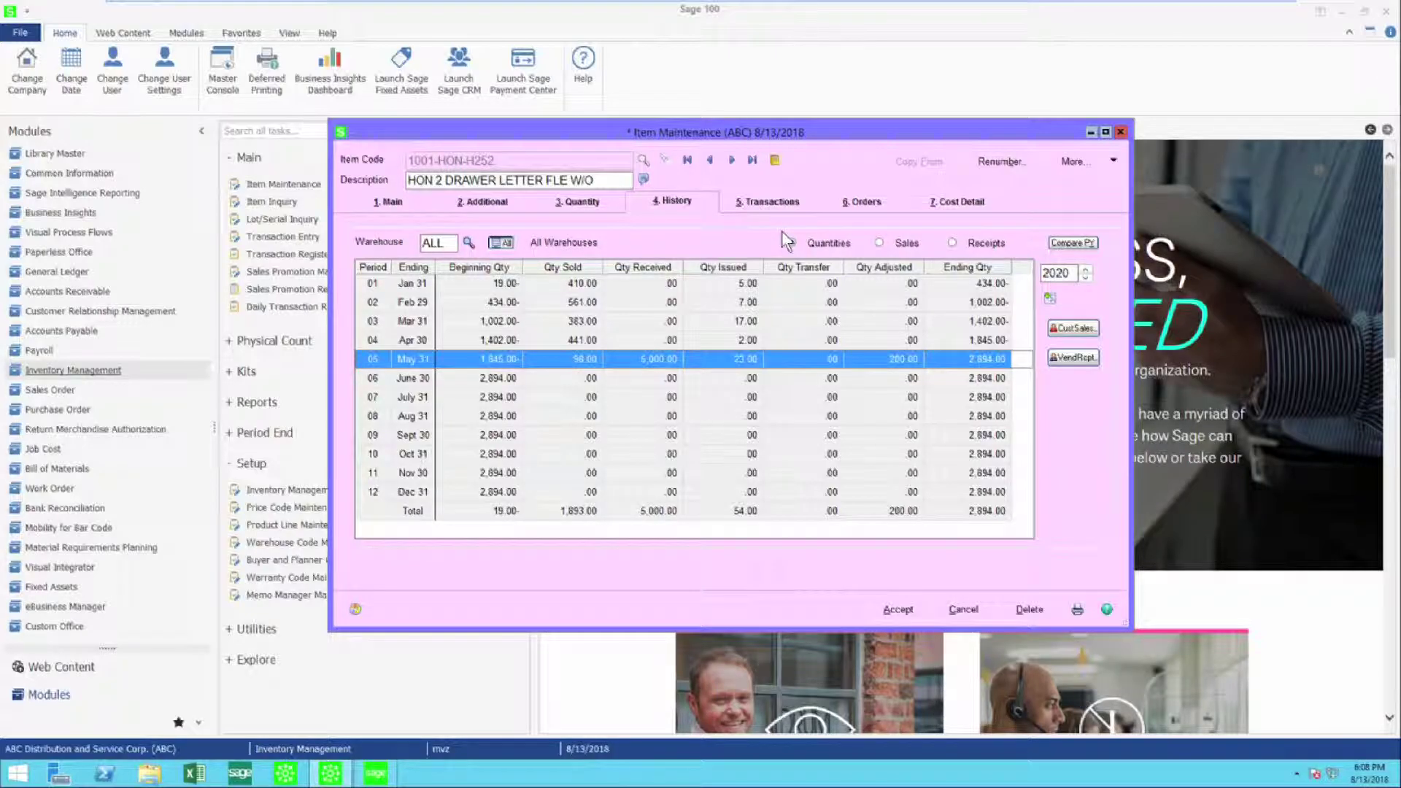
Show on-hand quantities by warehouse and select warehouse 000.
click(590, 210)
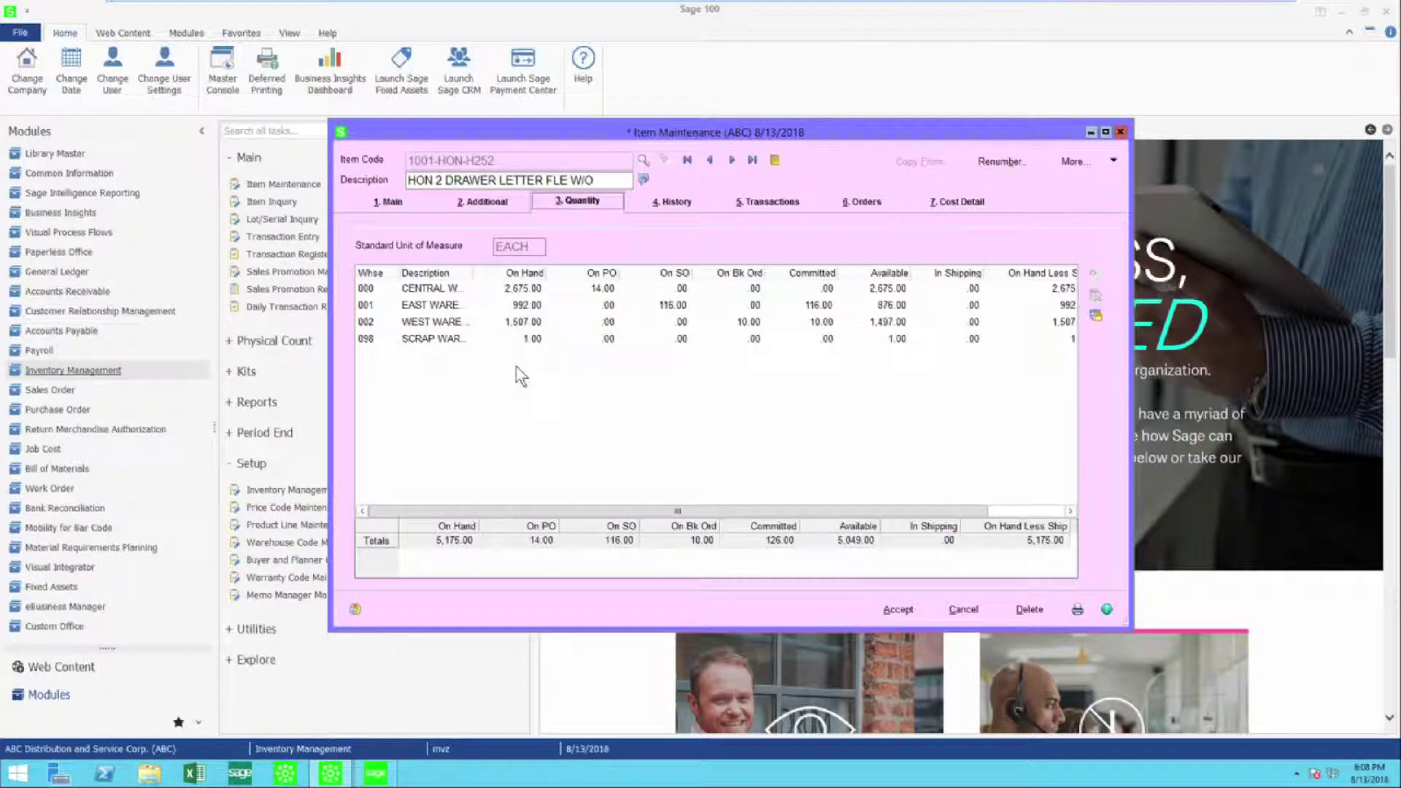
click(522, 285)
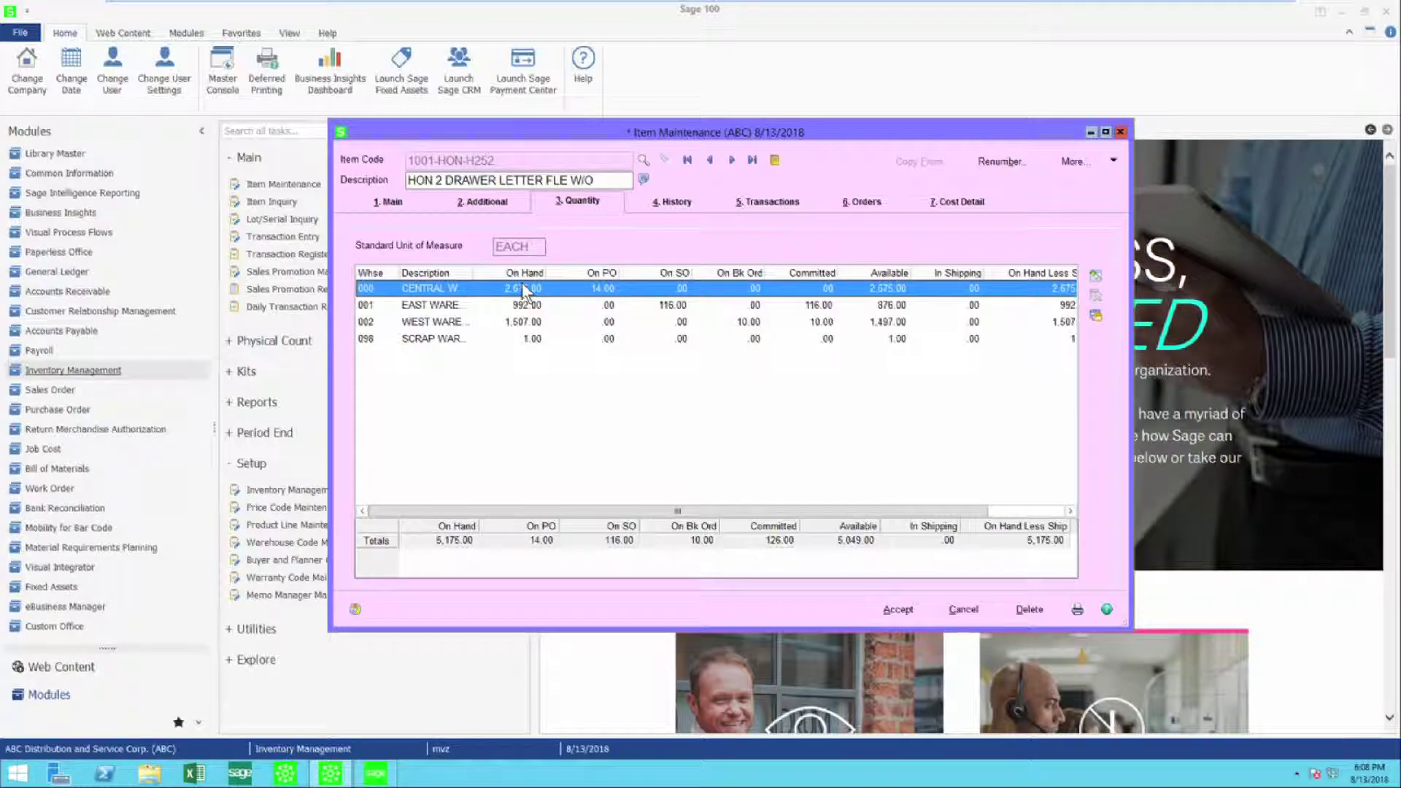
click(1101, 322)
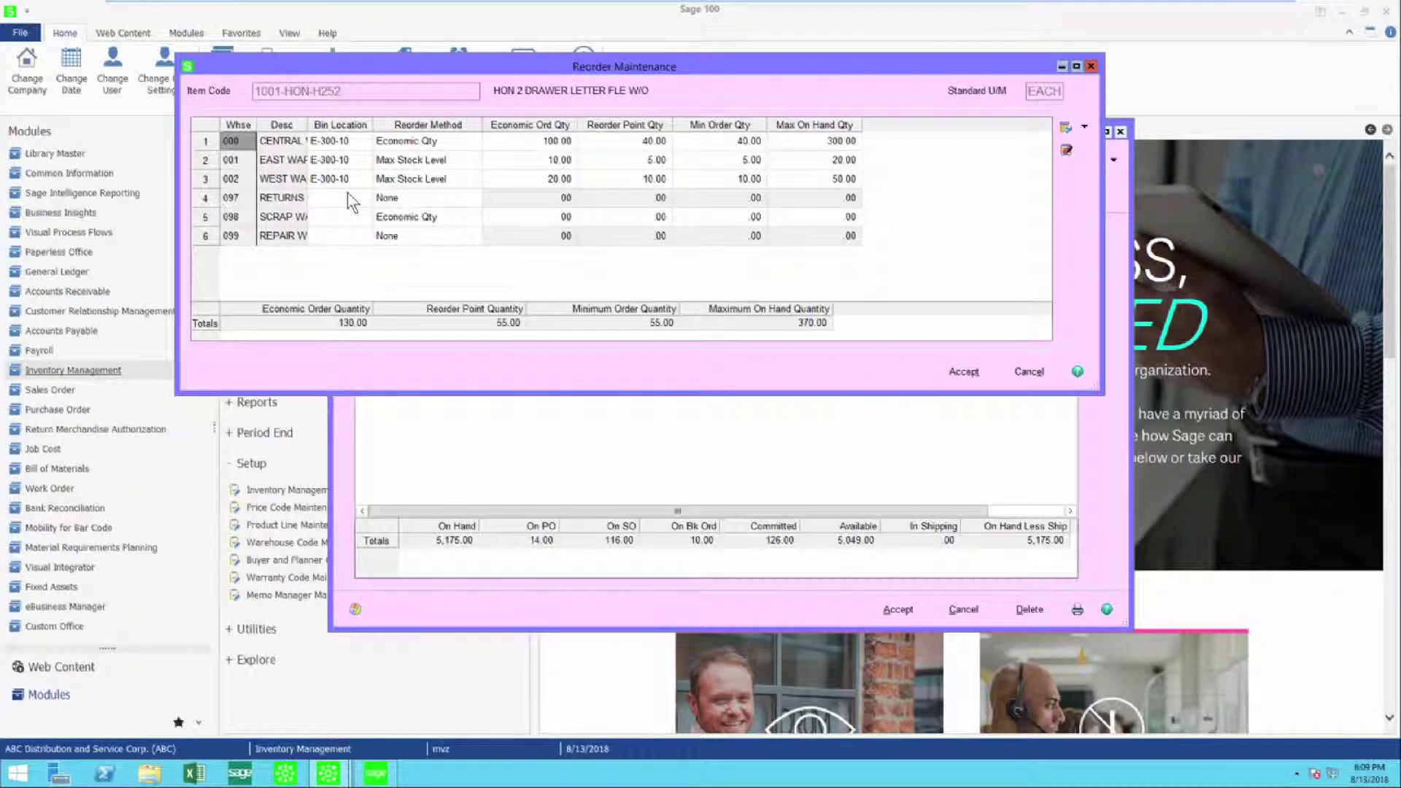
click(452, 143)
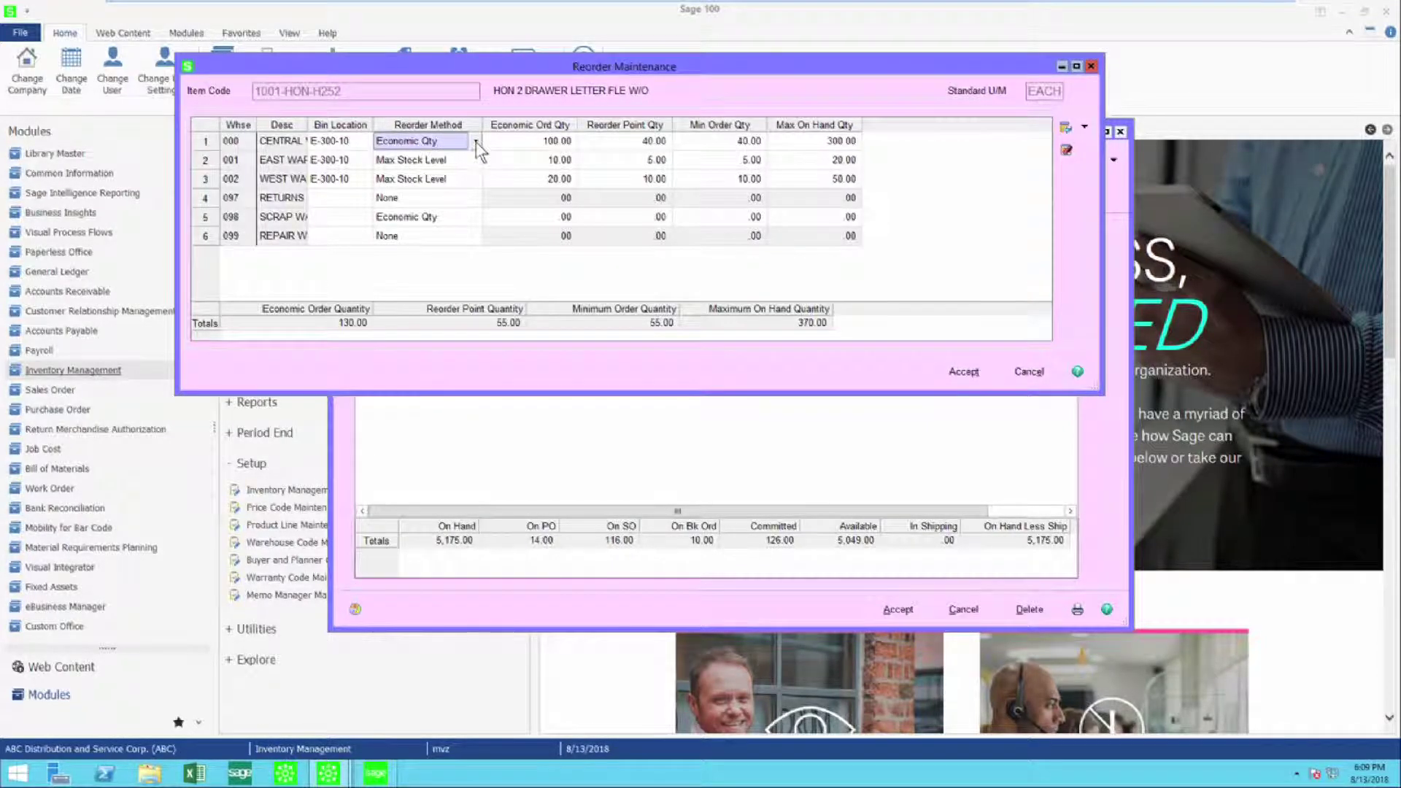
click(476, 143)
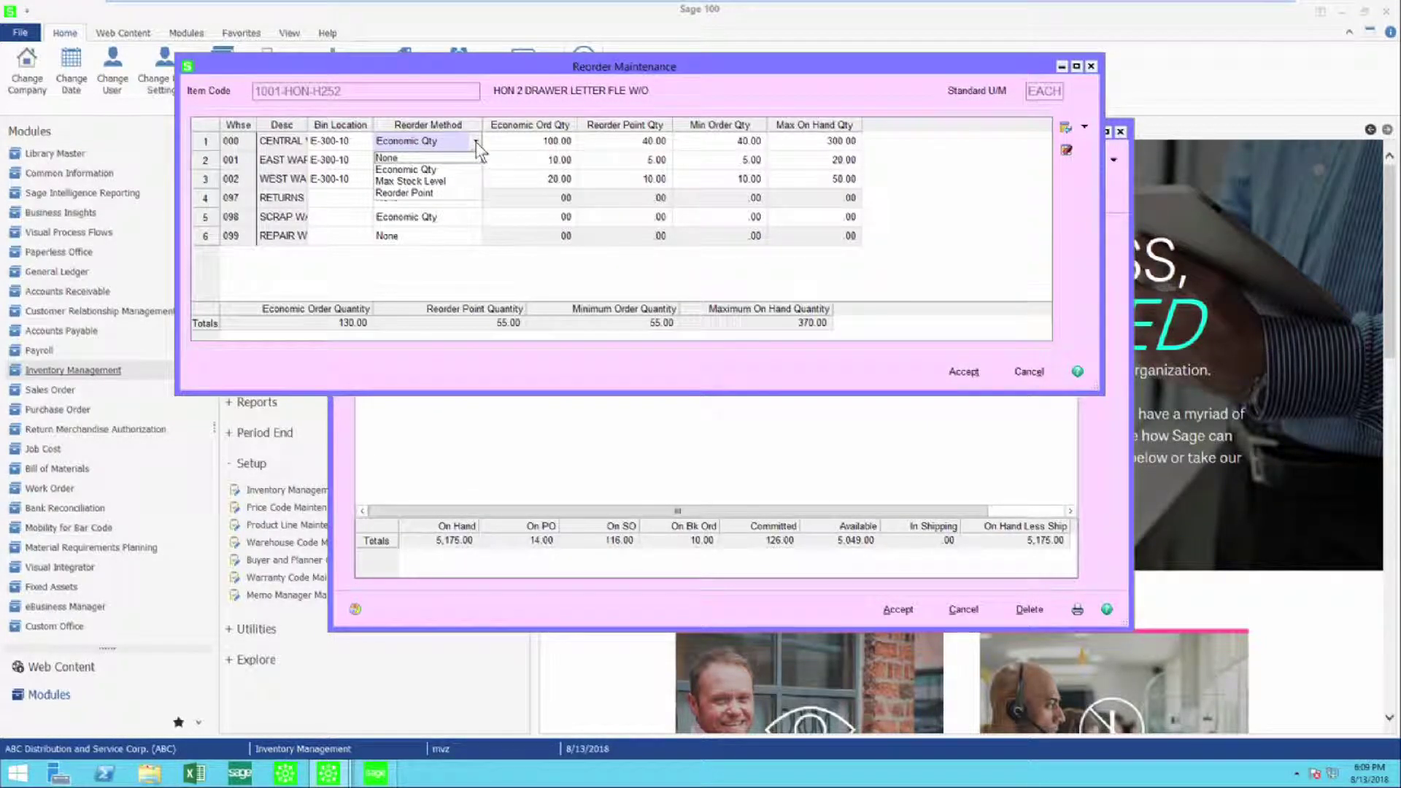
click(501, 145)
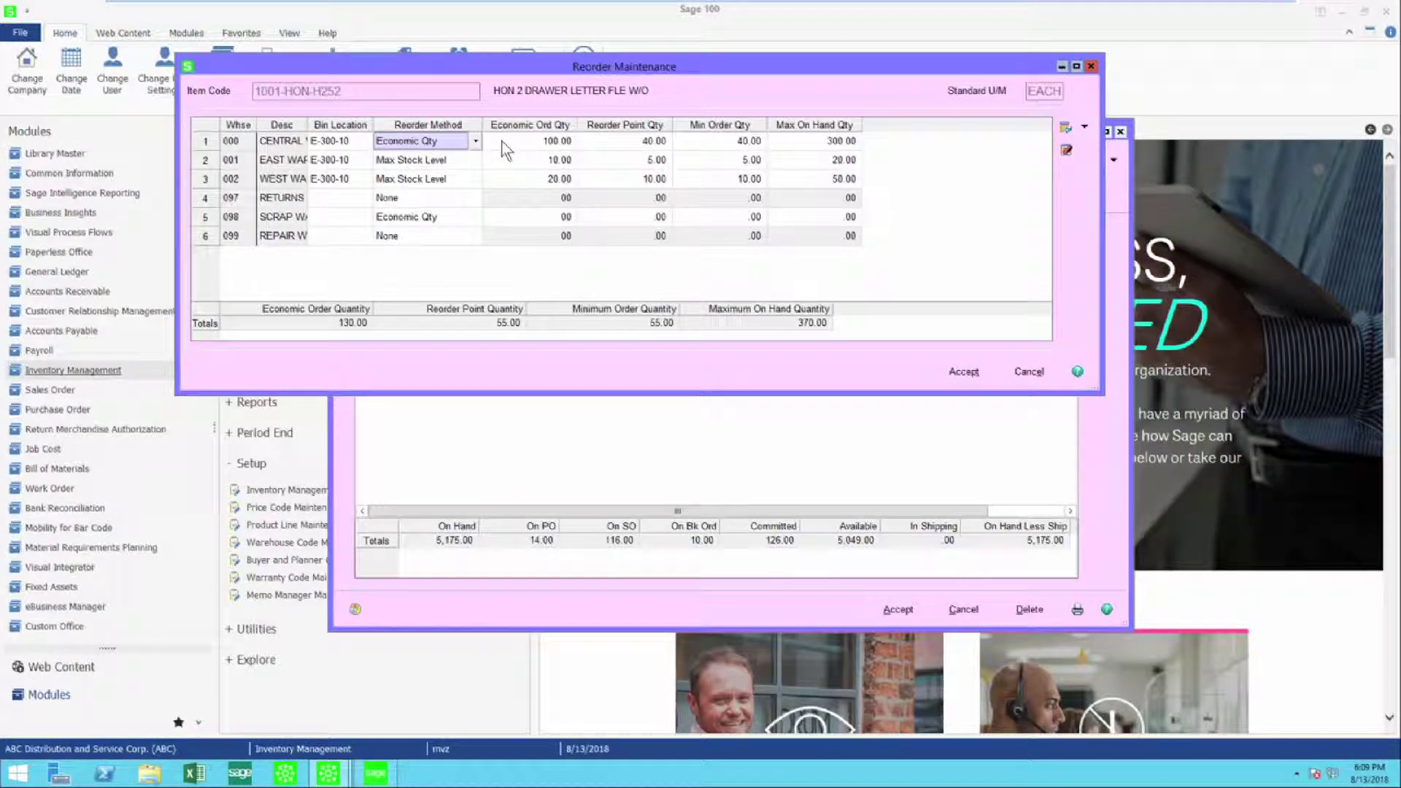
click(617, 141)
click(723, 141)
click(816, 141)
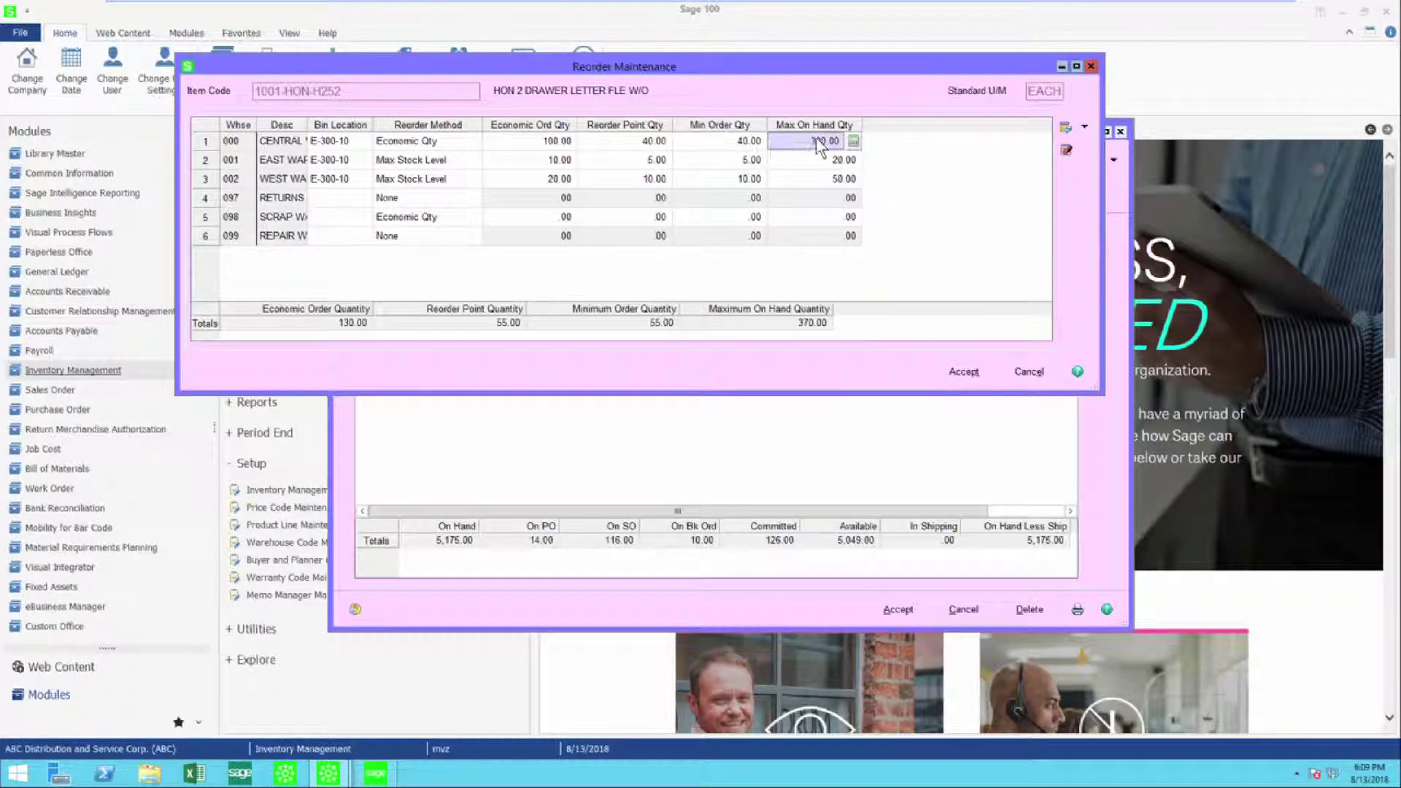
click(525, 143)
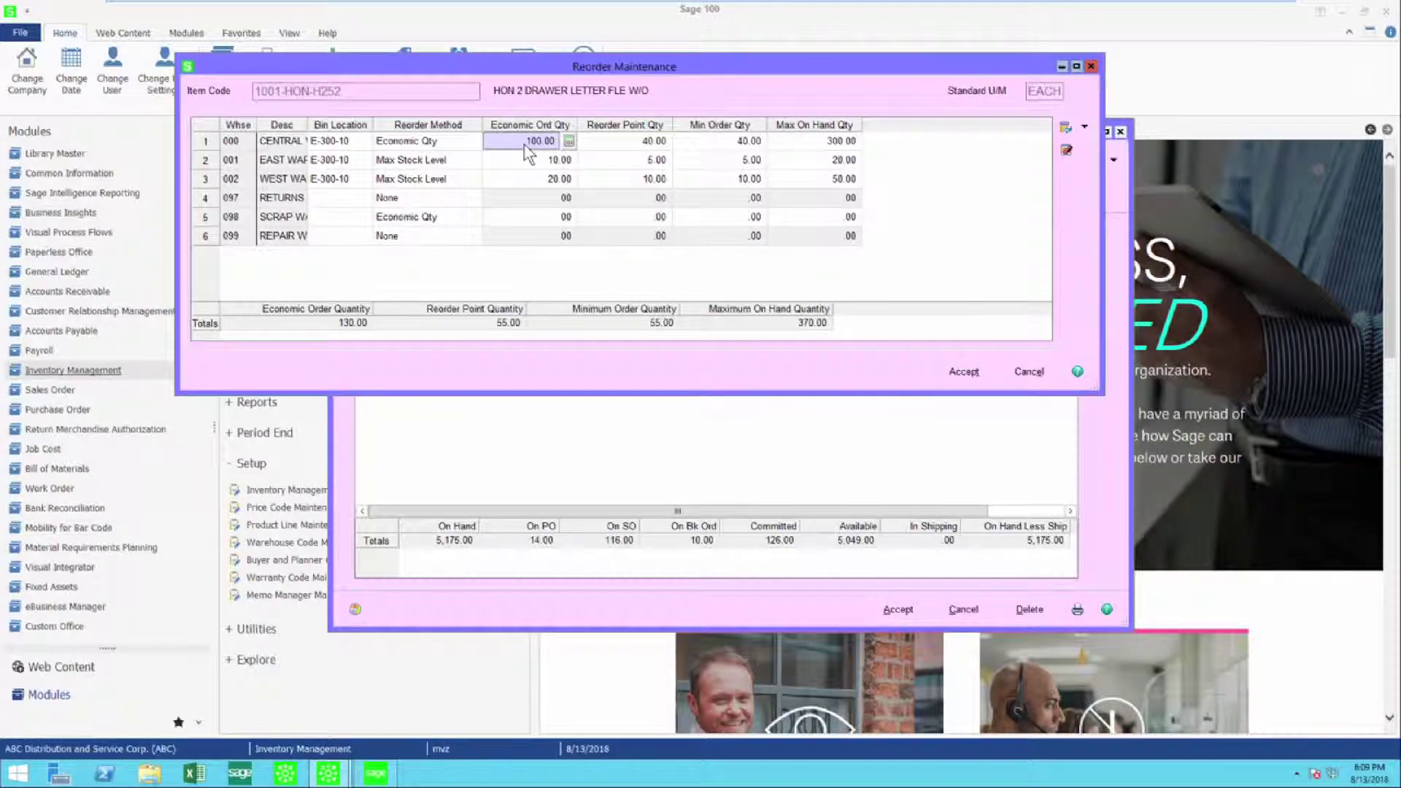
Accept Reorder Maintenance to return to the Quantity tab.
click(964, 371)
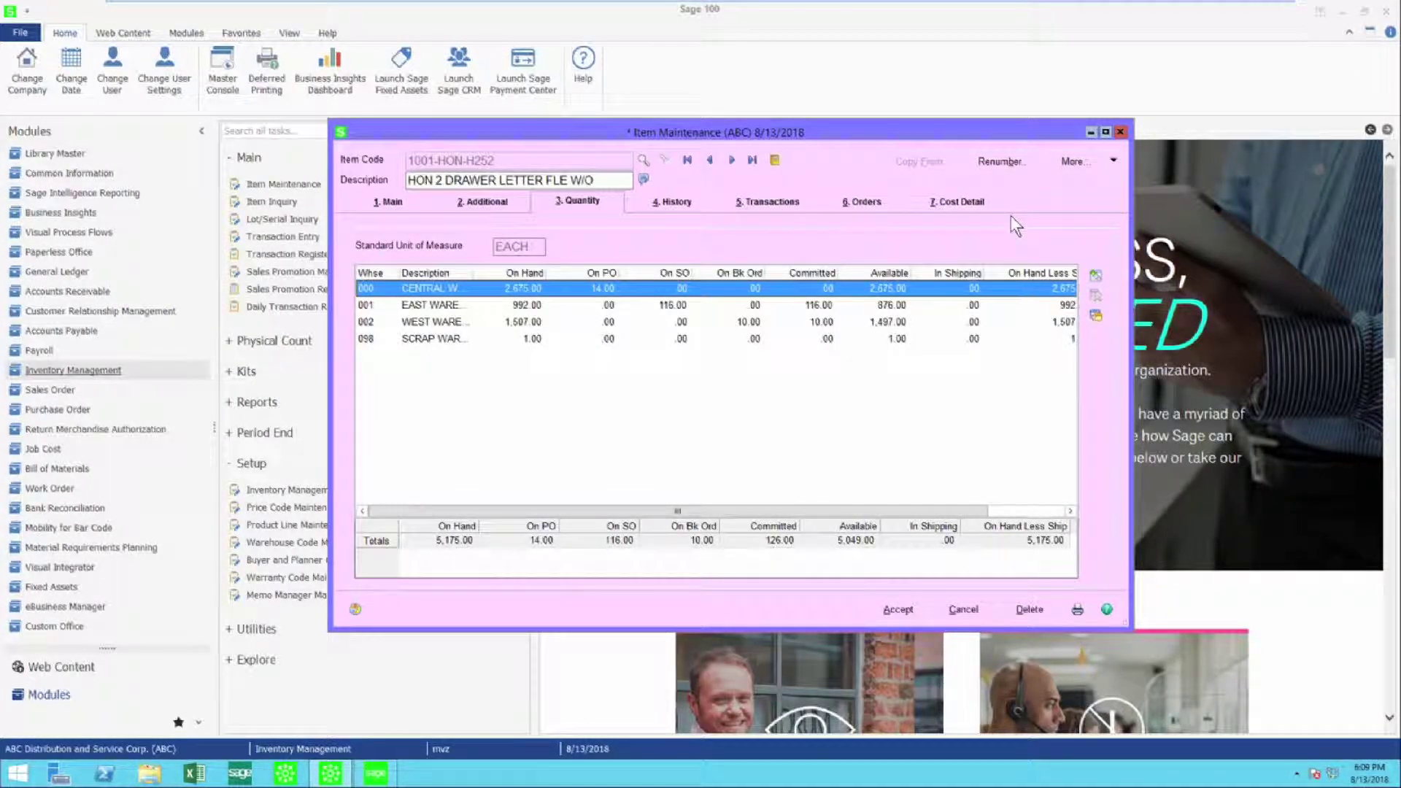